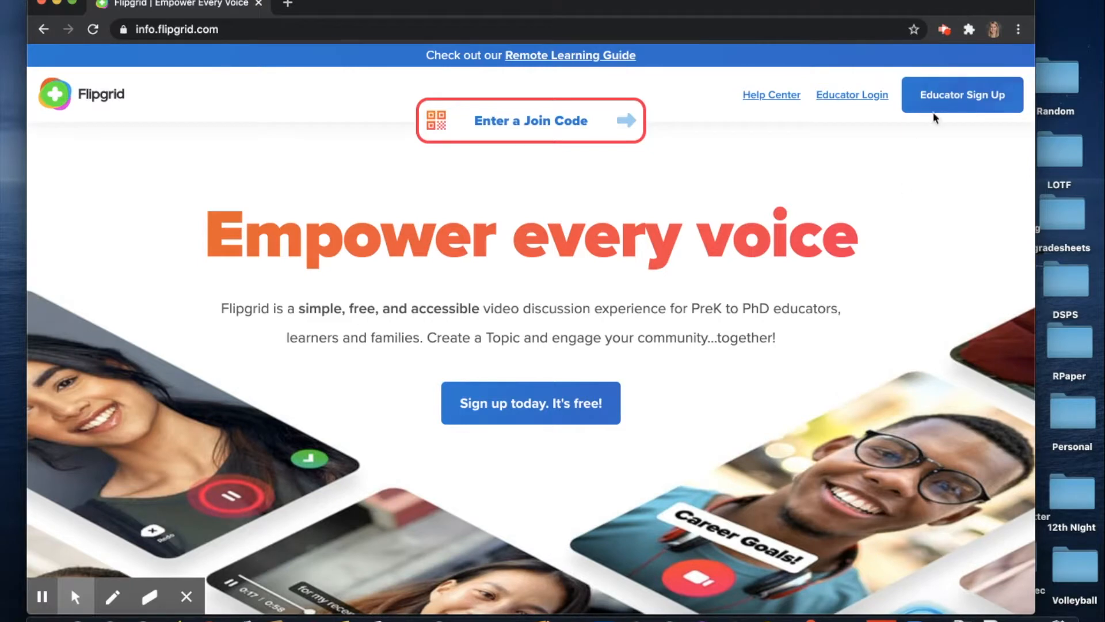
# Sign up as a Flipgrid educator with Google, choosing the Google account to use
pyautogui.click(951, 101)
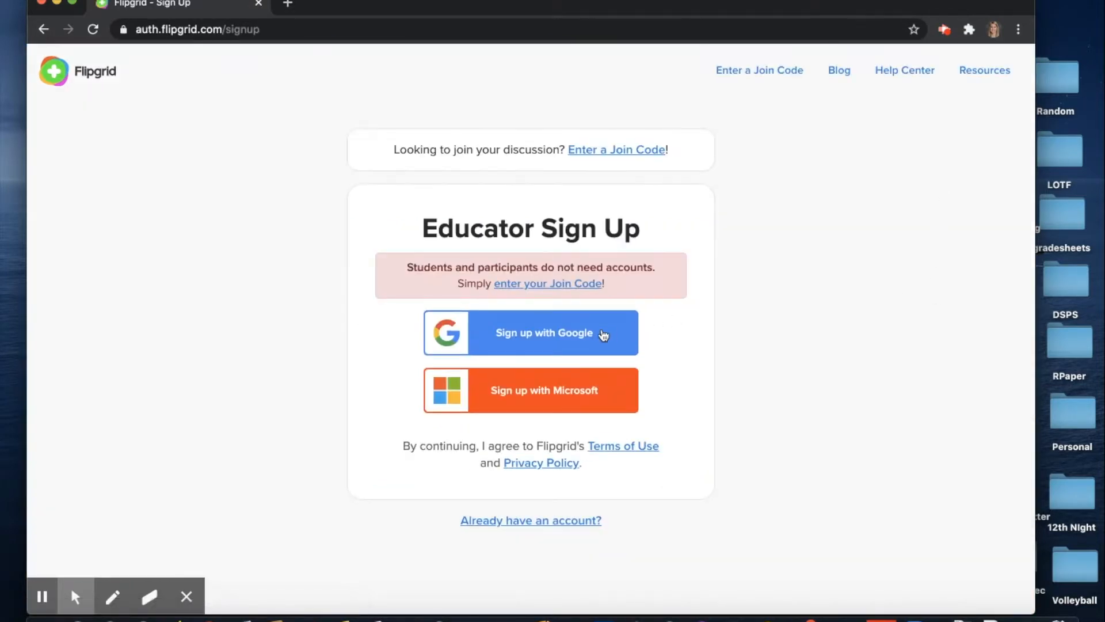
pyautogui.click(537, 338)
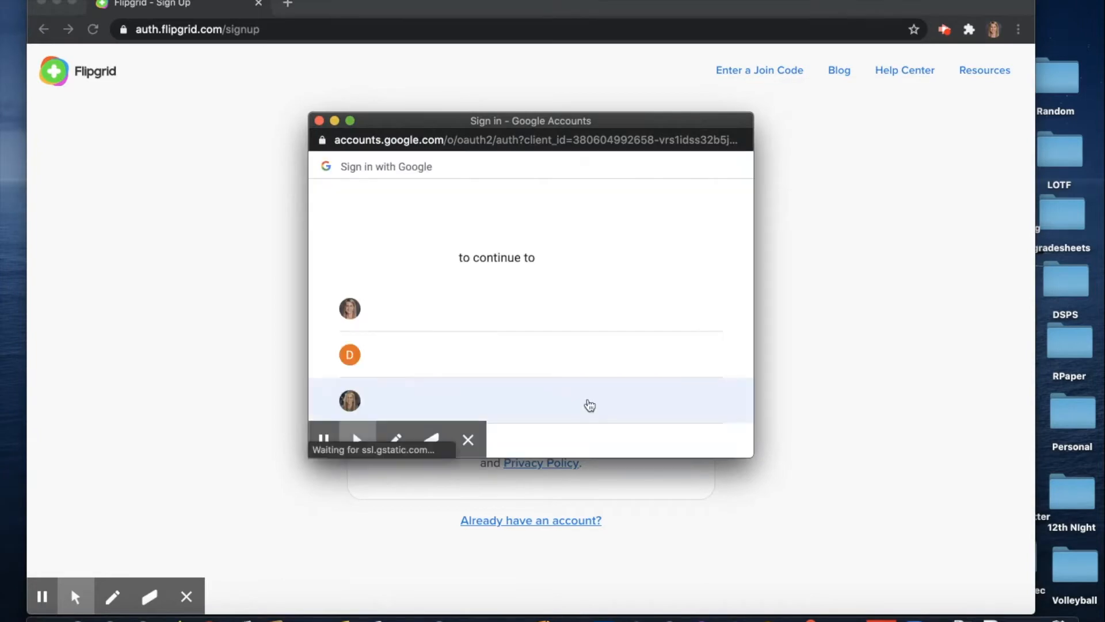
pyautogui.click(448, 320)
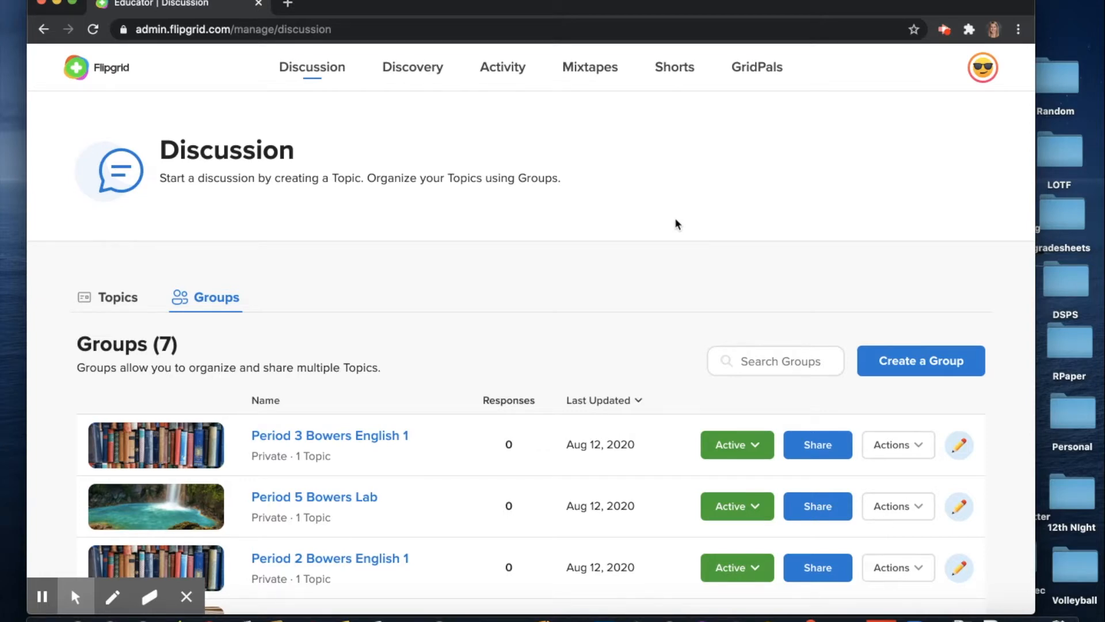
pyautogui.scroll(-5, 515, 275)
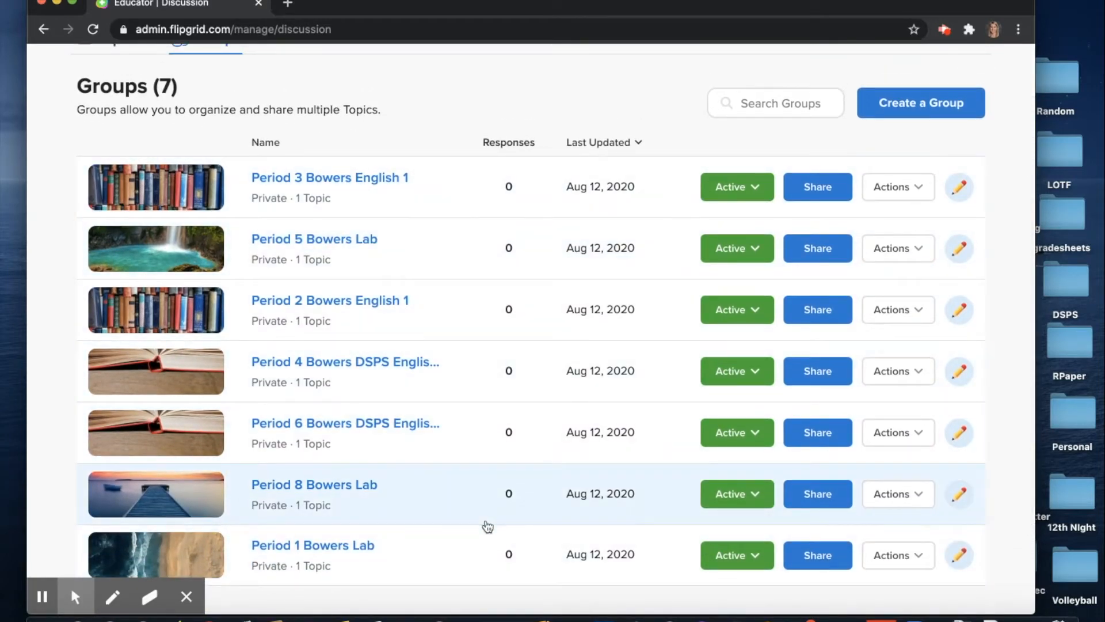
pyautogui.scroll(3, 487, 527)
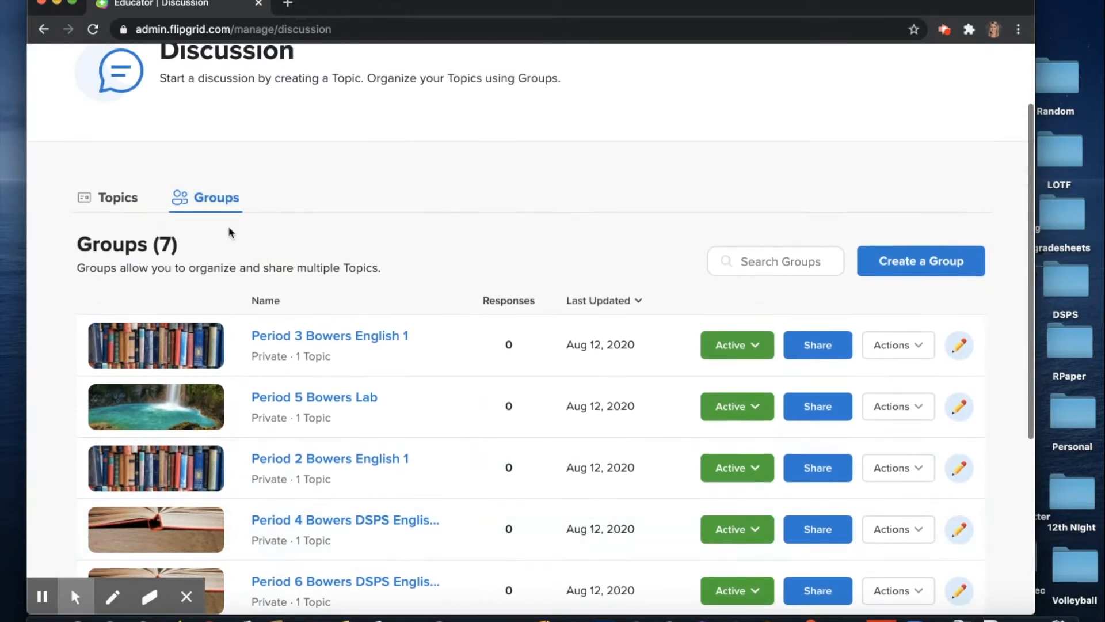
pyautogui.click(218, 200)
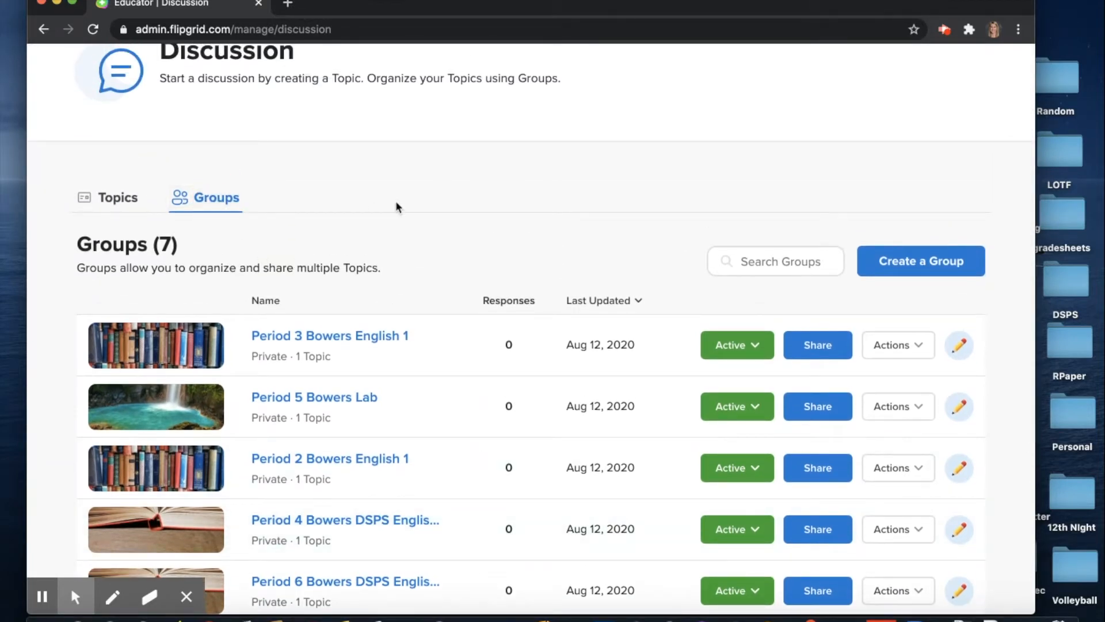
pyautogui.click(912, 268)
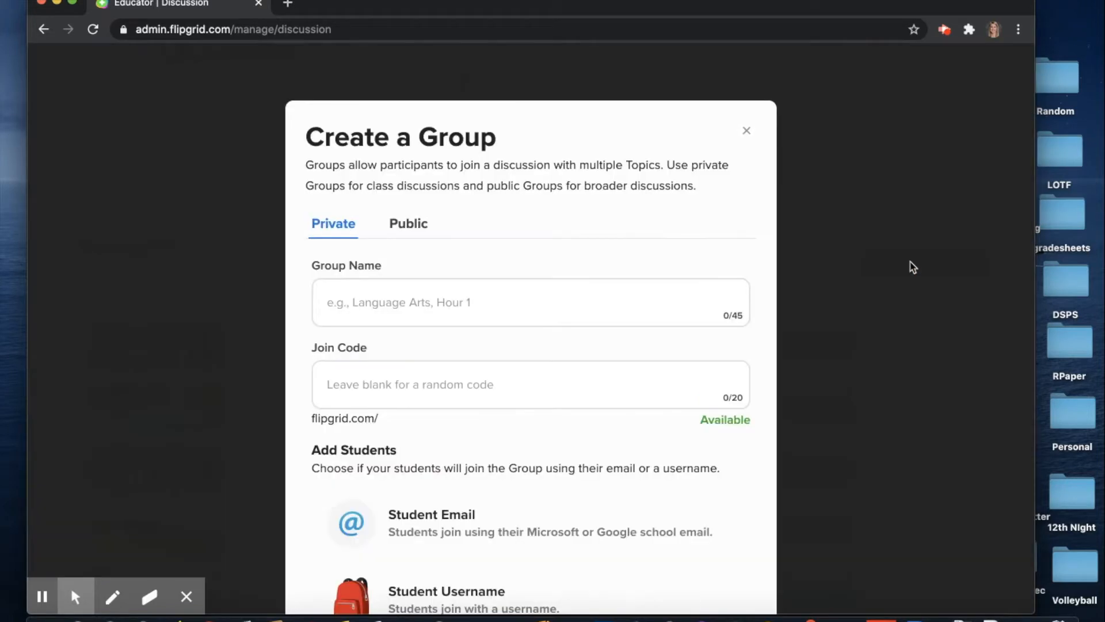
pyautogui.scroll(-1, 469, 308)
pyautogui.click(446, 279)
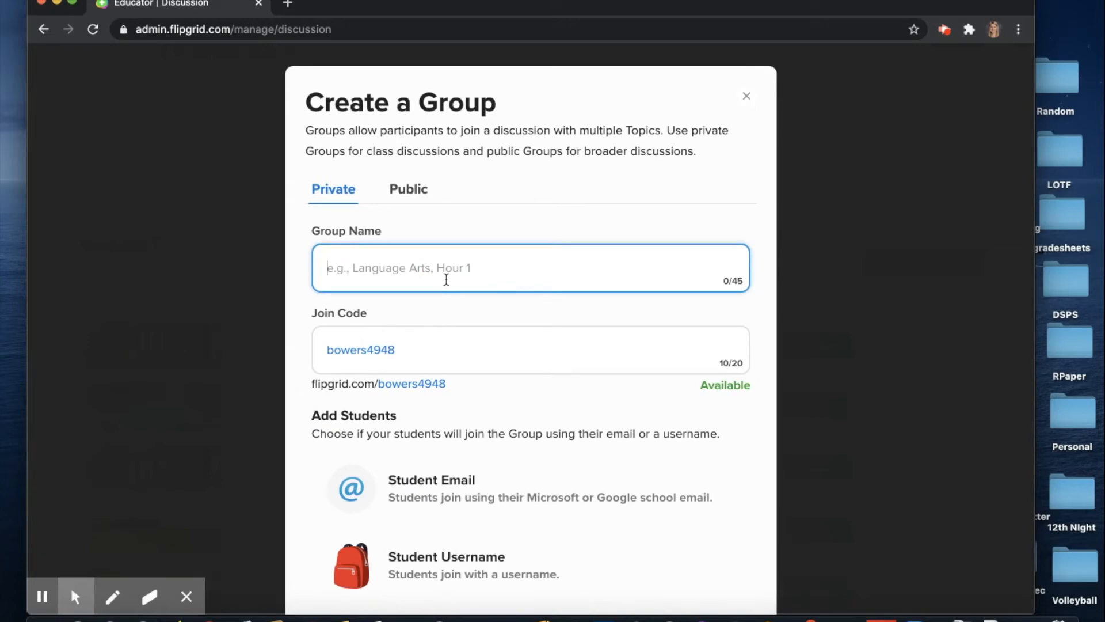
pyautogui.write('p')
pyautogui.press('BackSpace')
pyautogui.write('Period 1 Sample')
pyautogui.press('BackSpace')
pyautogui.press('BackSpace')
pyautogui.press('BackSpace')
pyautogui.write('ple Class')
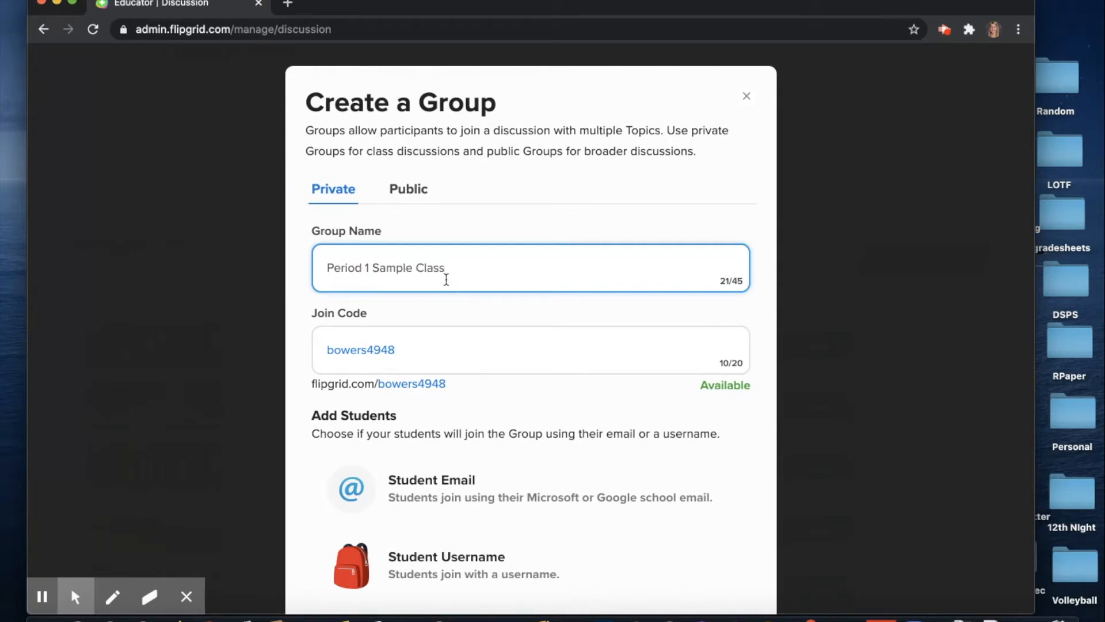
pyautogui.click(408, 351)
pyautogui.moveTo(409, 350); pyautogui.dragTo(326, 349)
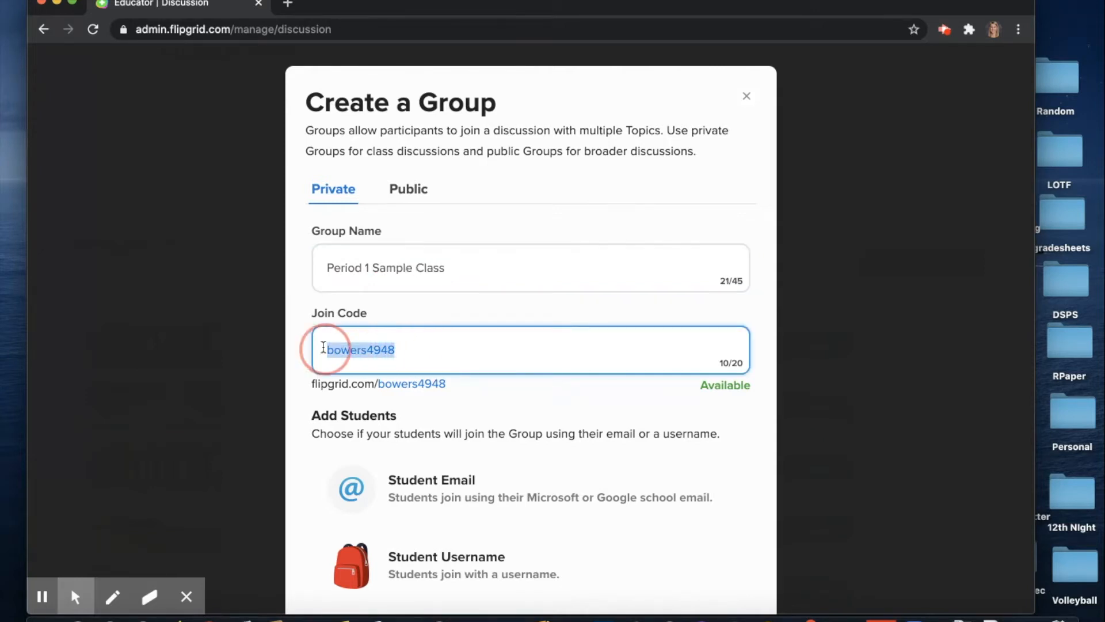
pyautogui.press('BackSpace')
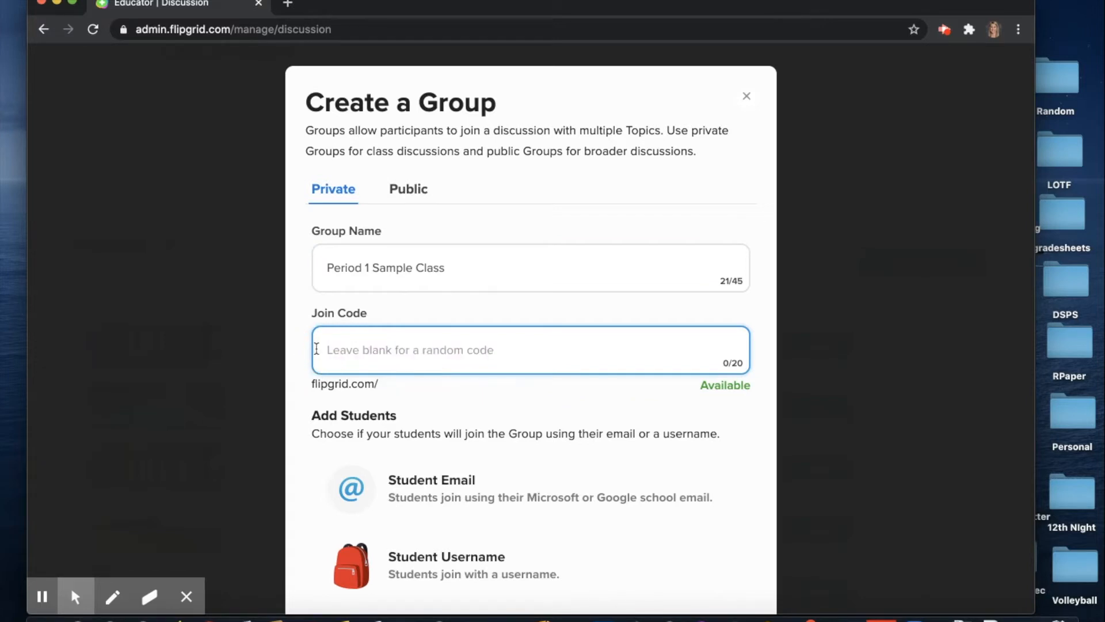
pyautogui.click(373, 268)
pyautogui.write('Bowers')
pyautogui.click(364, 339)
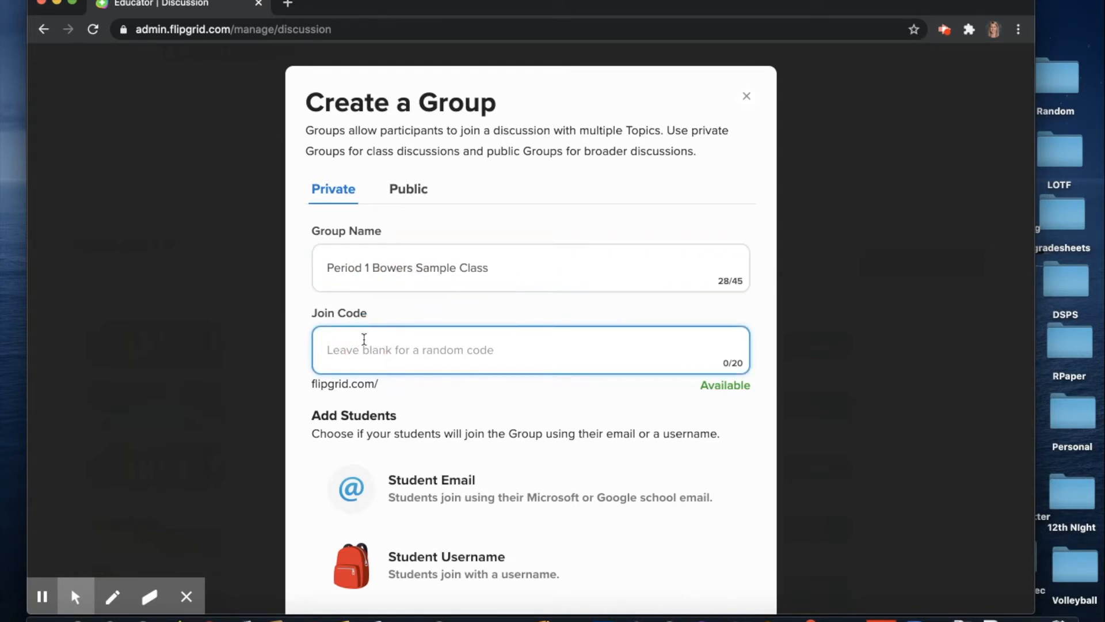
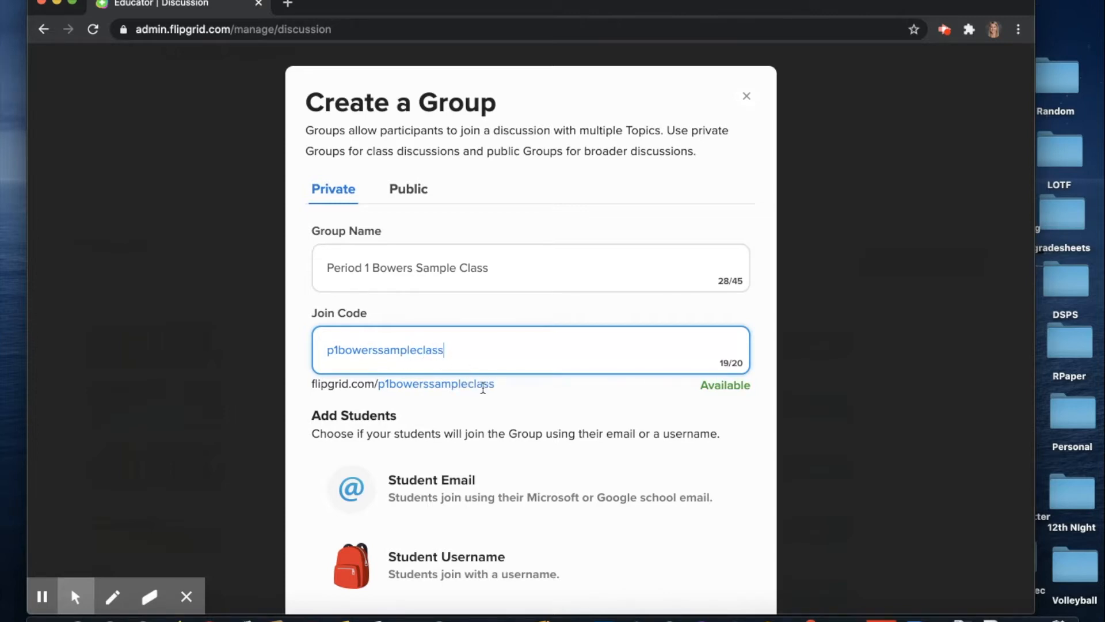
pyautogui.scroll(-2, 490, 412)
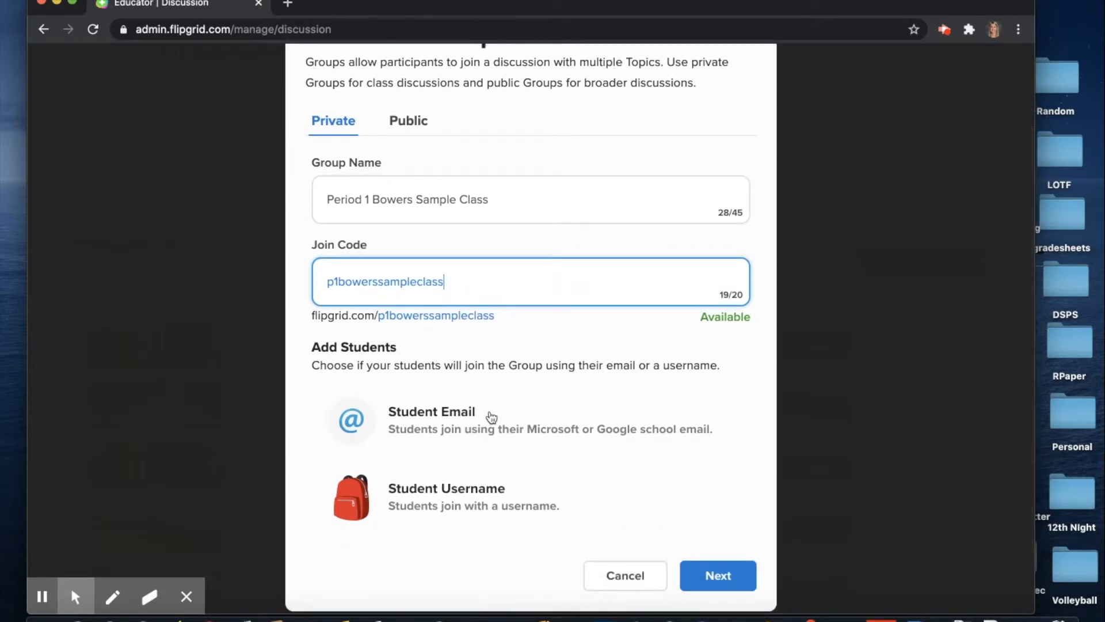
pyautogui.click(448, 423)
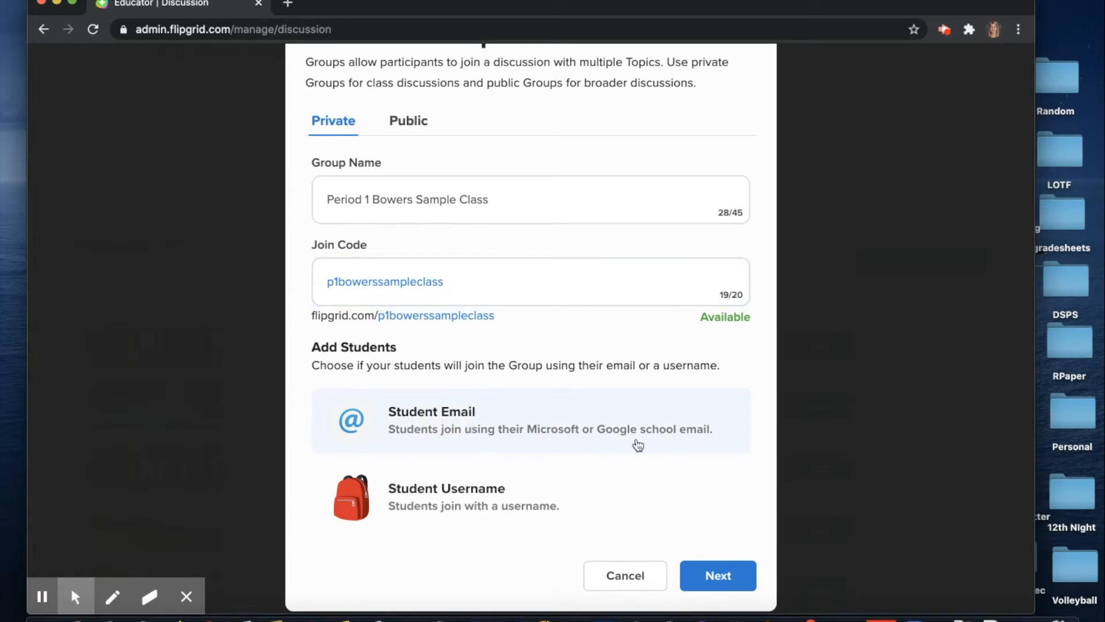
pyautogui.click(712, 576)
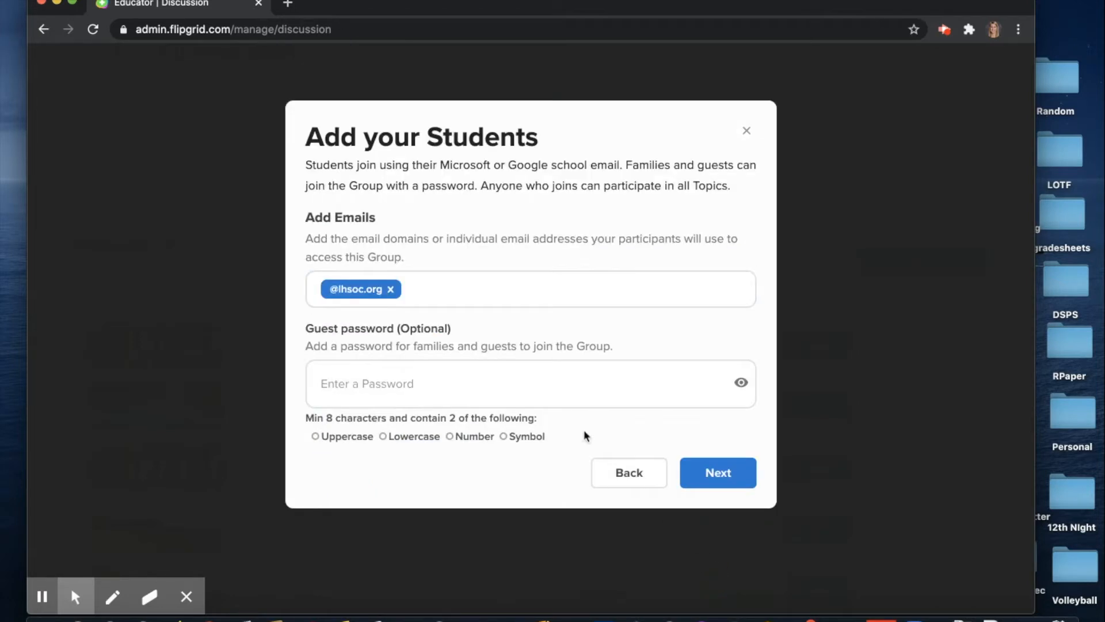
pyautogui.click(446, 283)
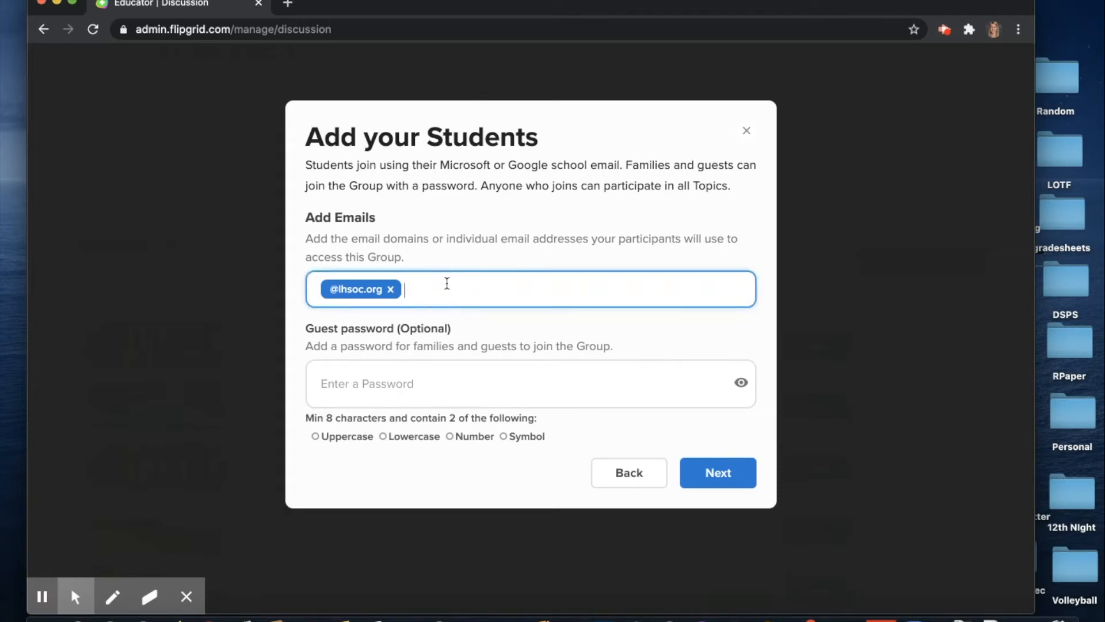
pyautogui.write('@students.lhsoc.org')
pyautogui.press('Return')
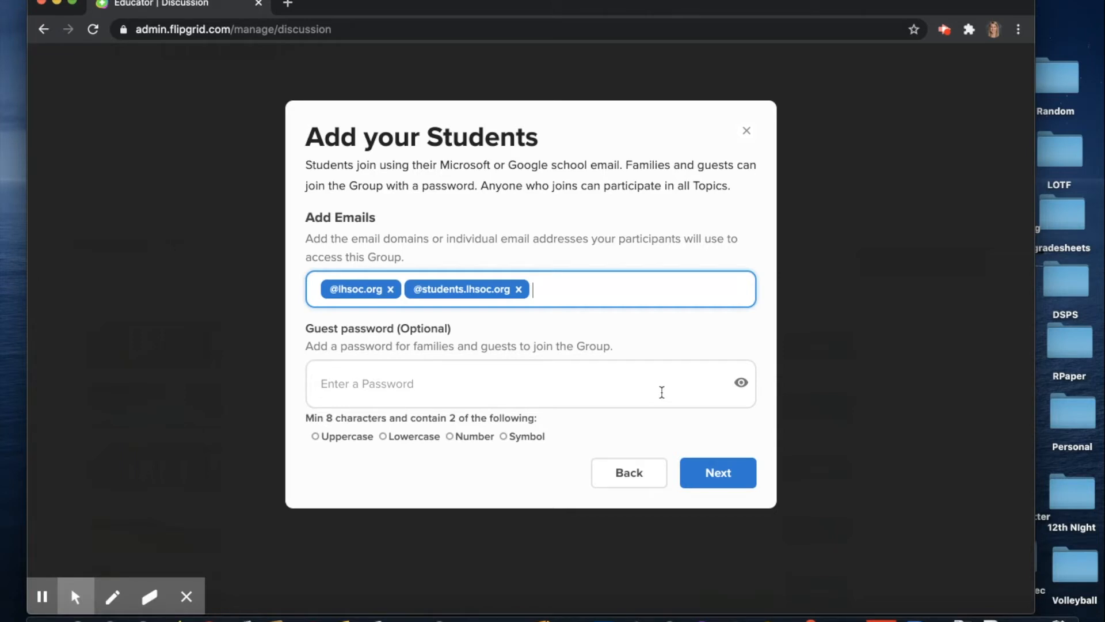
pyautogui.click(716, 471)
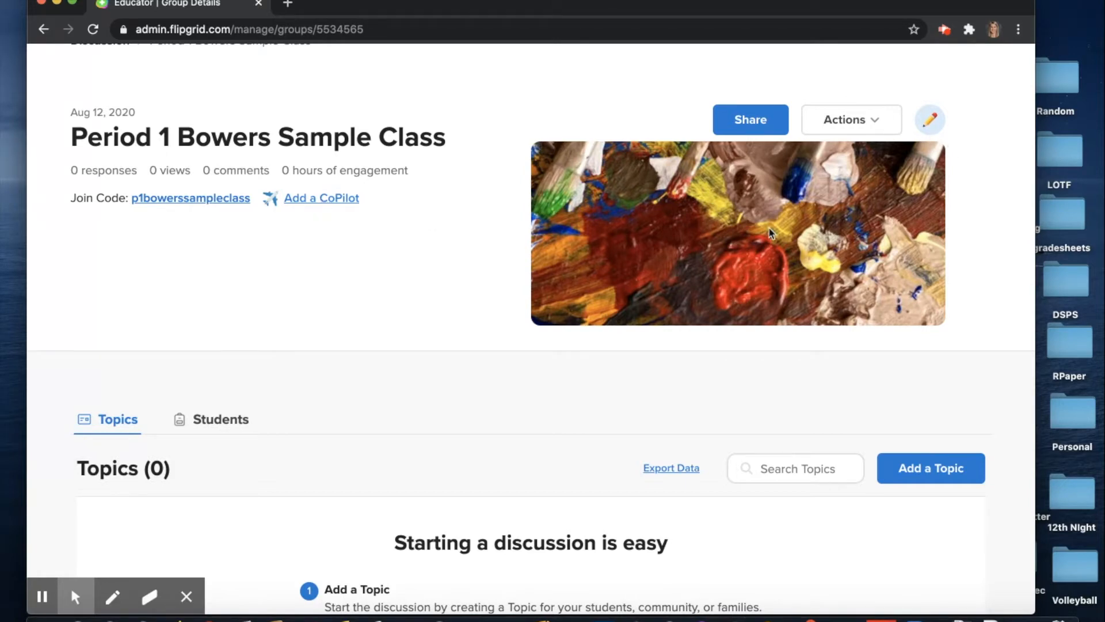
pyautogui.click(931, 121)
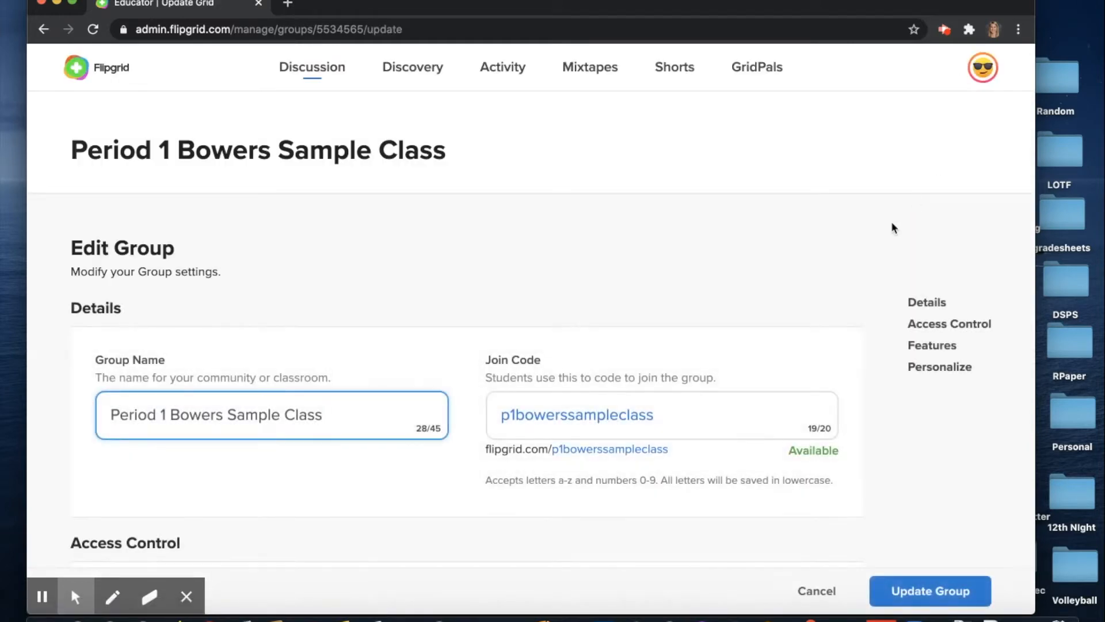
pyautogui.scroll(-5, 785, 260)
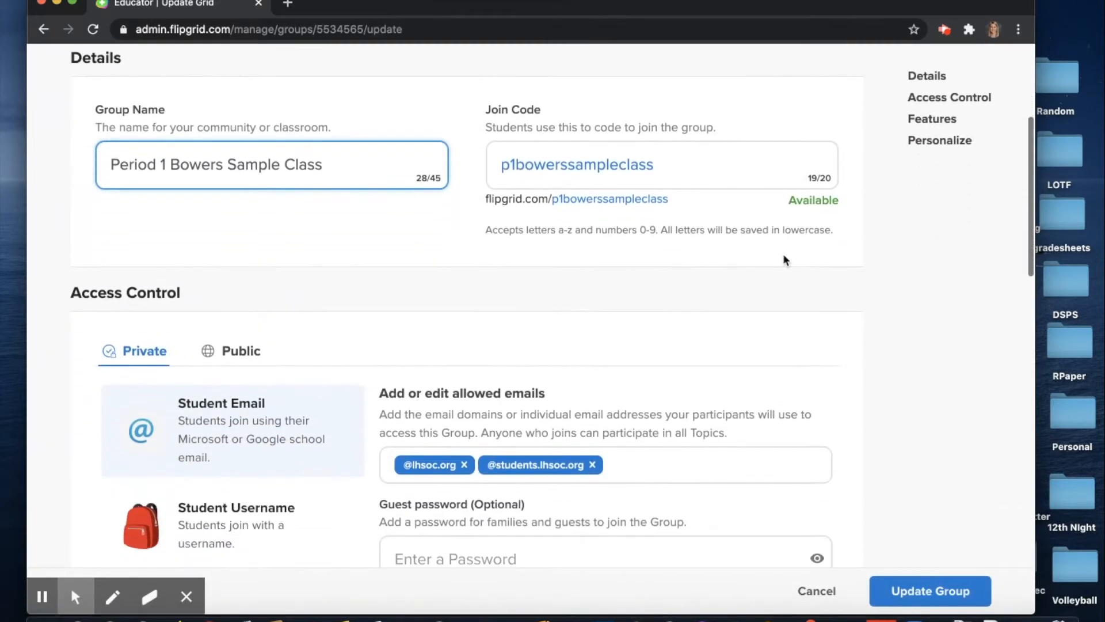
pyautogui.scroll(-8, 782, 253)
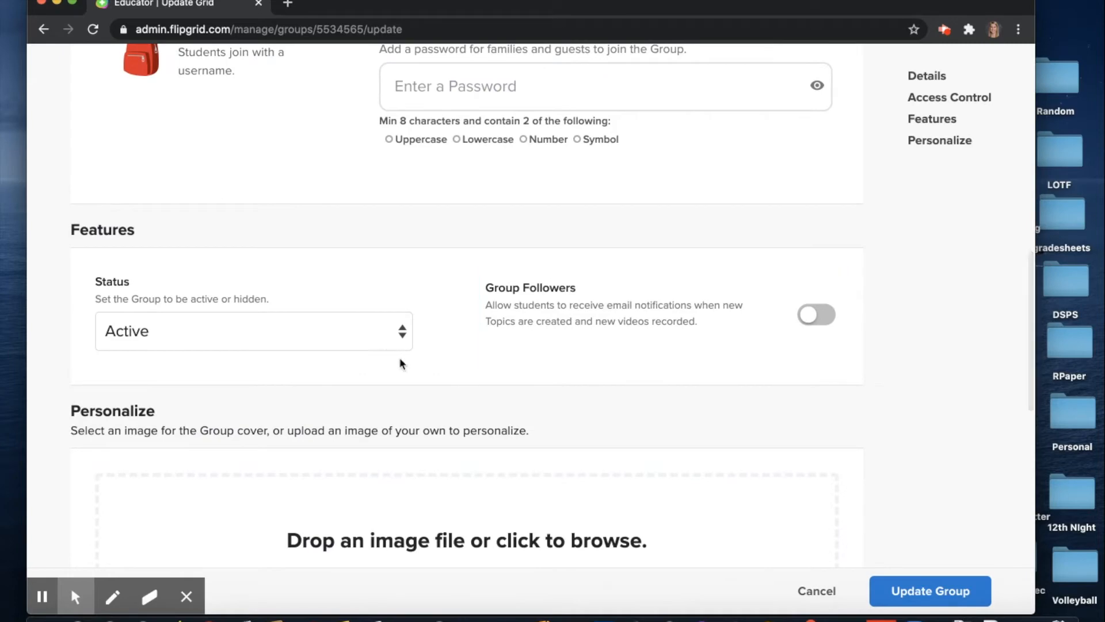
pyautogui.click(373, 330)
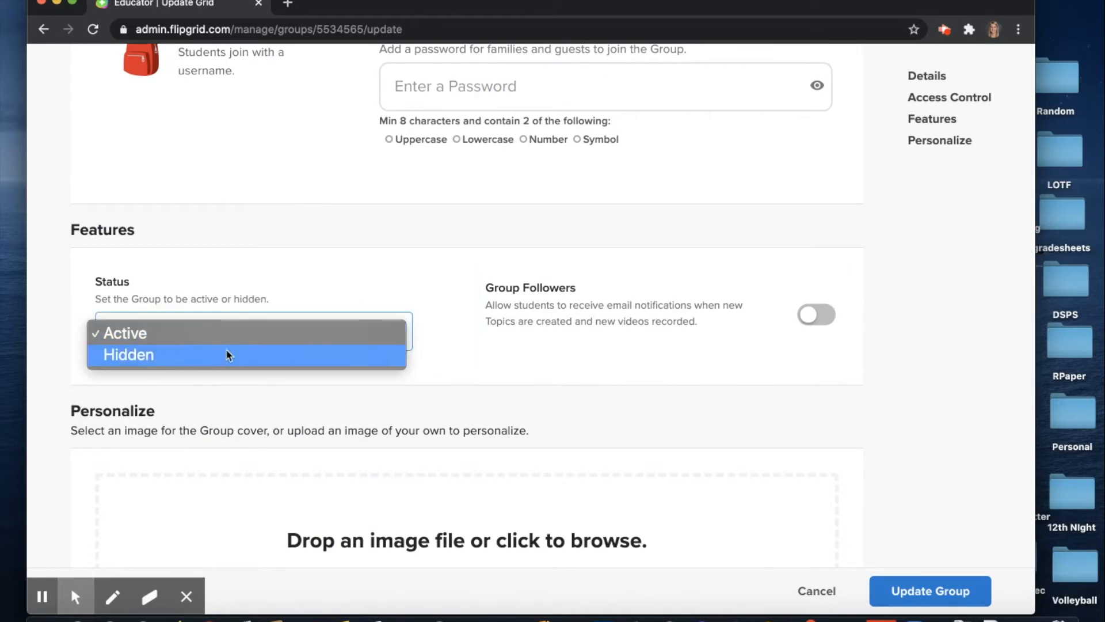
pyautogui.click(434, 375)
pyautogui.scroll(-1, 679, 317)
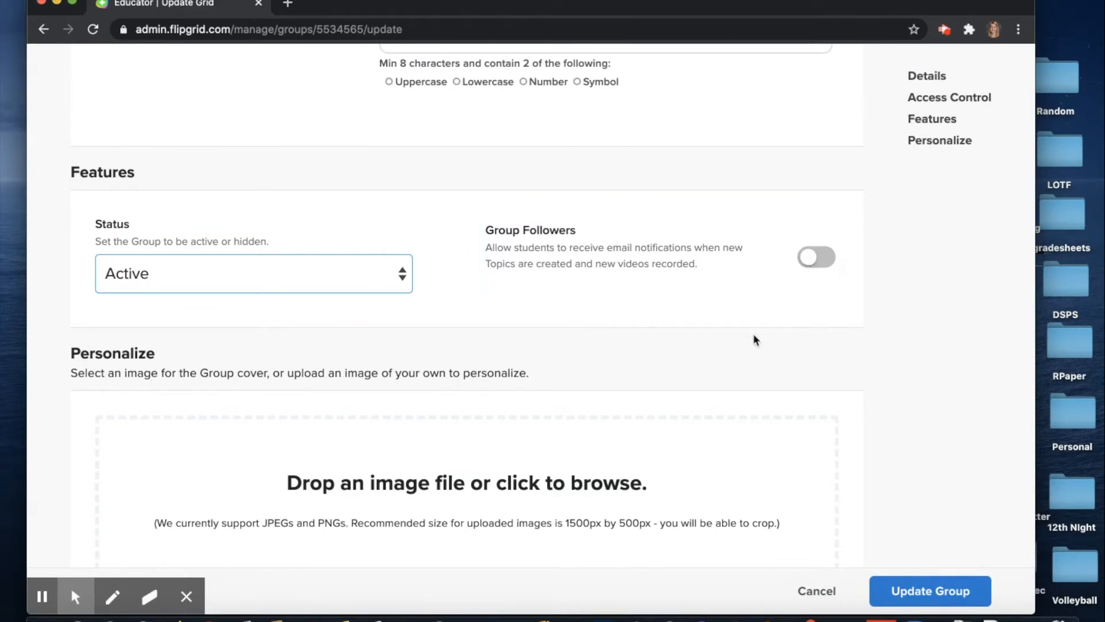
pyautogui.scroll(-1, 755, 340)
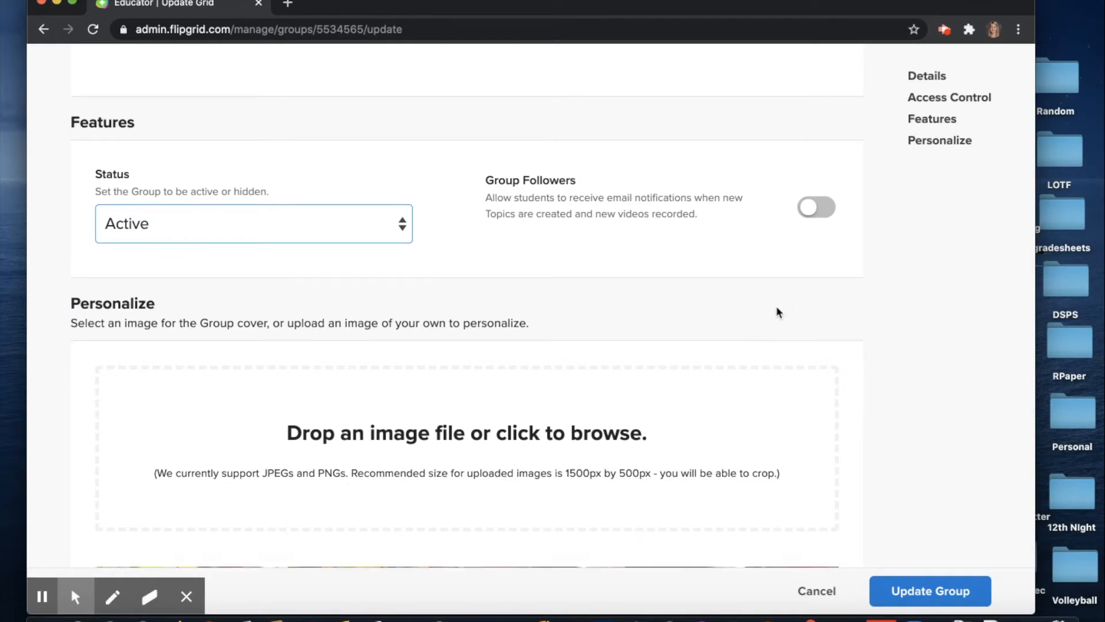
# Browse the Nature, People and Textures covers, choose the open-book texture, and update the group
pyautogui.scroll(-5, 776, 305)
pyautogui.scroll(-7, 496, 455)
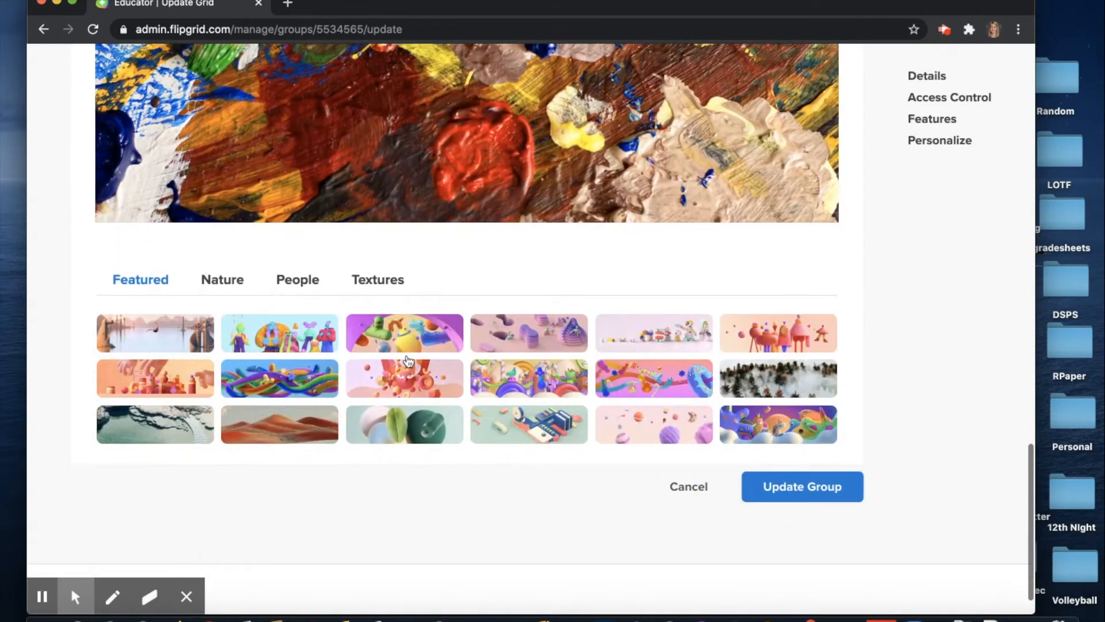
pyautogui.click(223, 281)
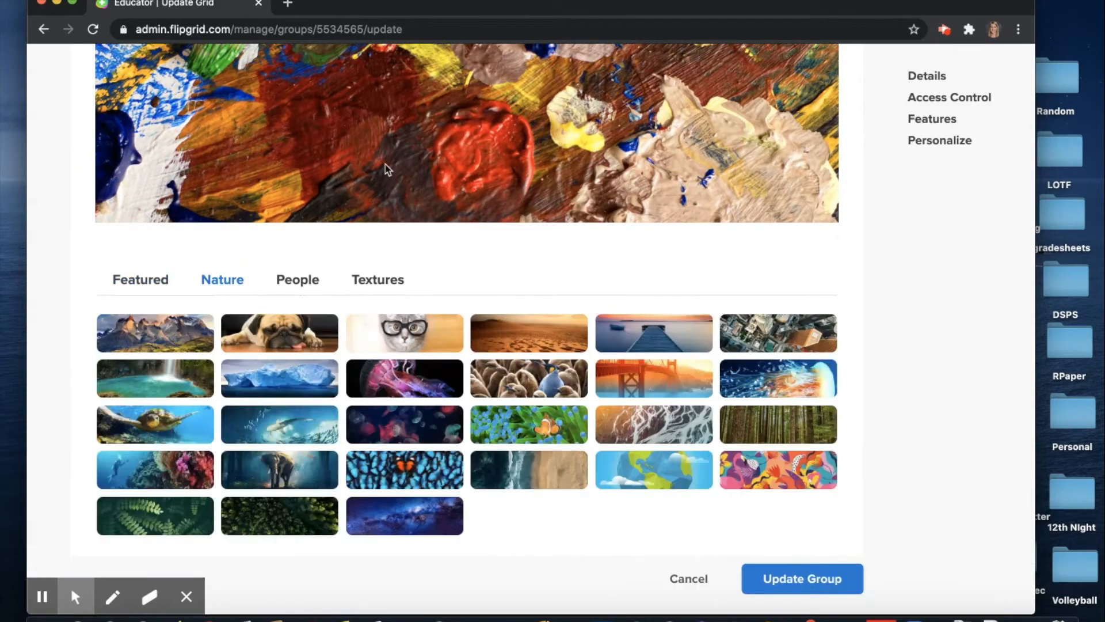
pyautogui.scroll(2, 383, 168)
pyautogui.scroll(-2, 435, 236)
pyautogui.scroll(-1, 432, 236)
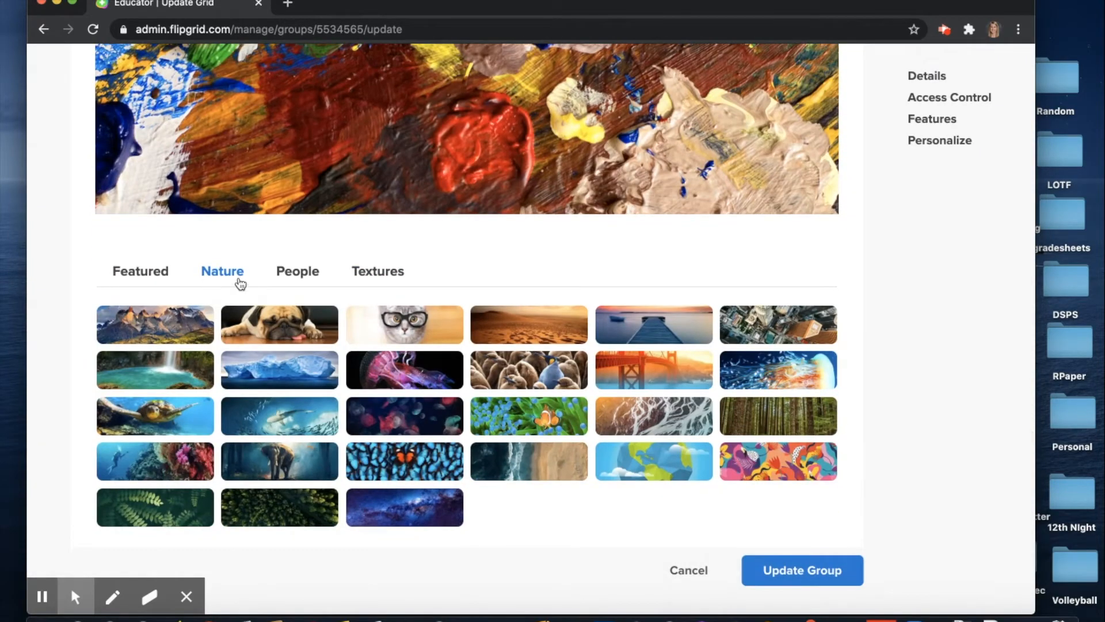
pyautogui.click(306, 267)
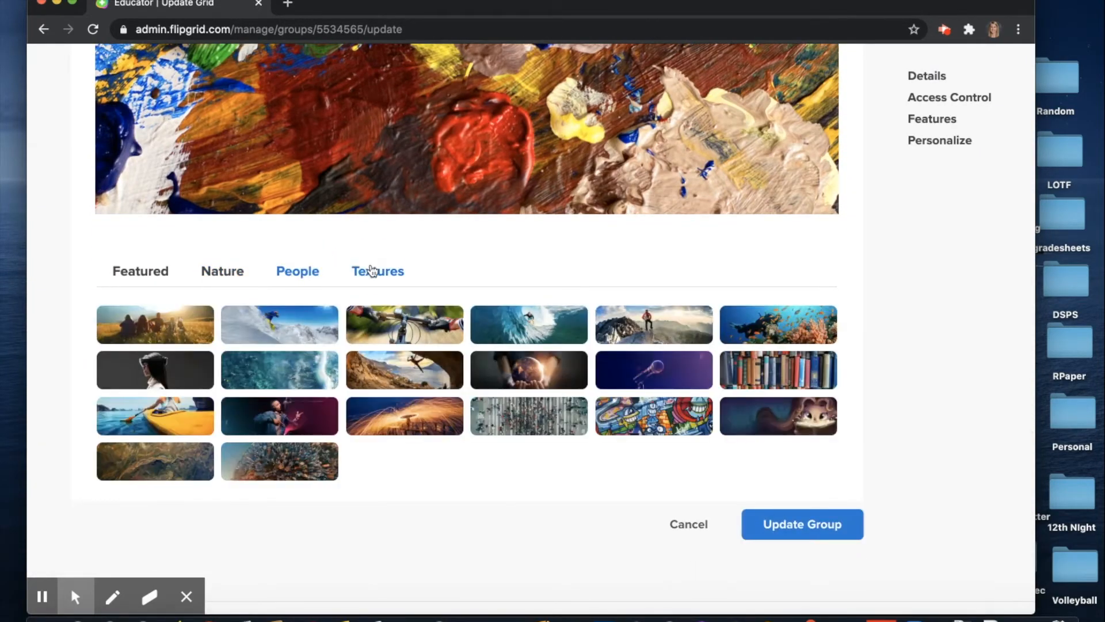
pyautogui.click(372, 270)
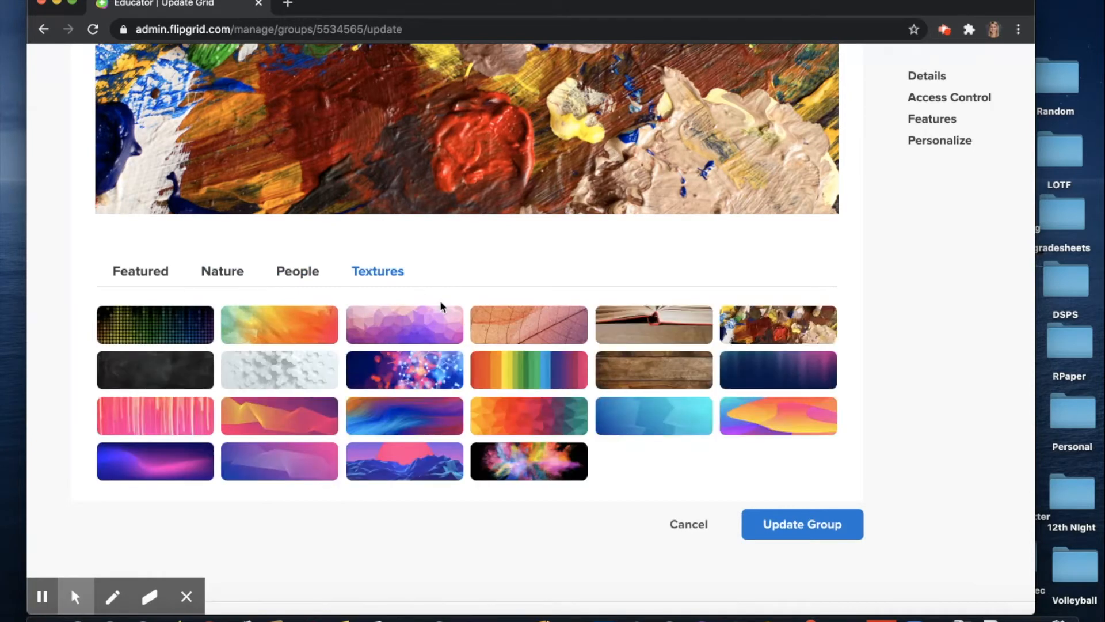
pyautogui.click(630, 324)
pyautogui.scroll(-3, 631, 321)
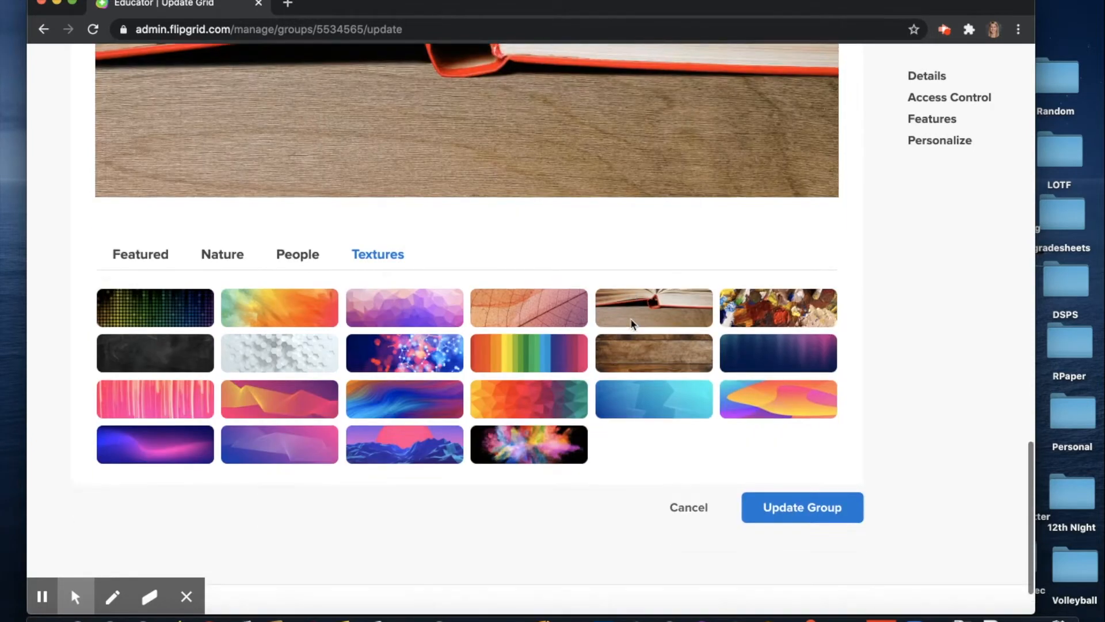
pyautogui.click(793, 464)
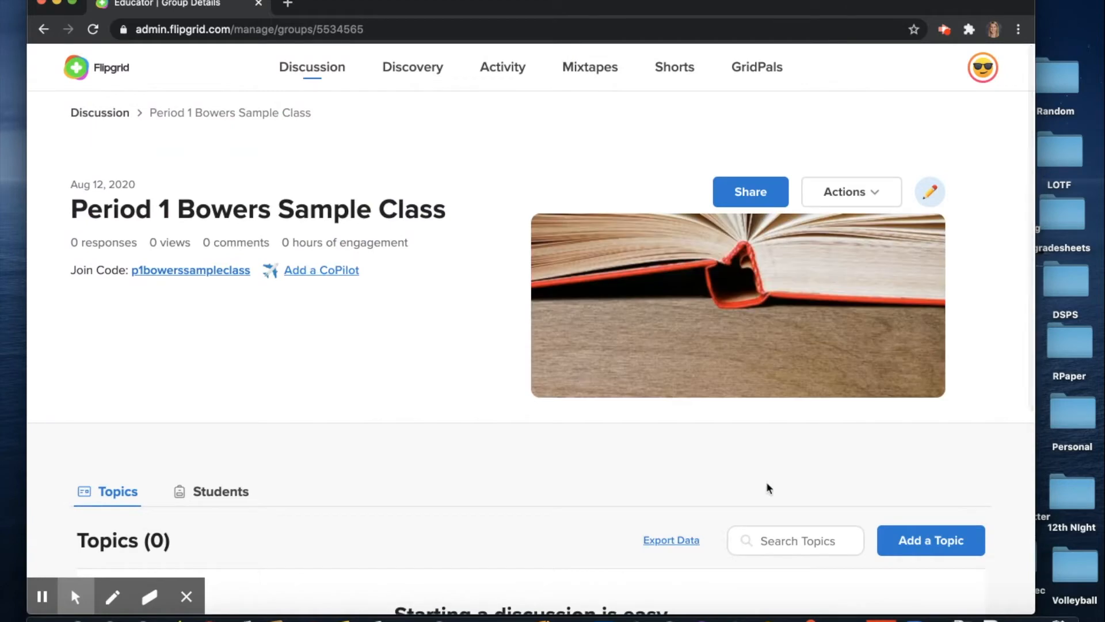
pyautogui.scroll(-1, 767, 482)
pyautogui.click(871, 169)
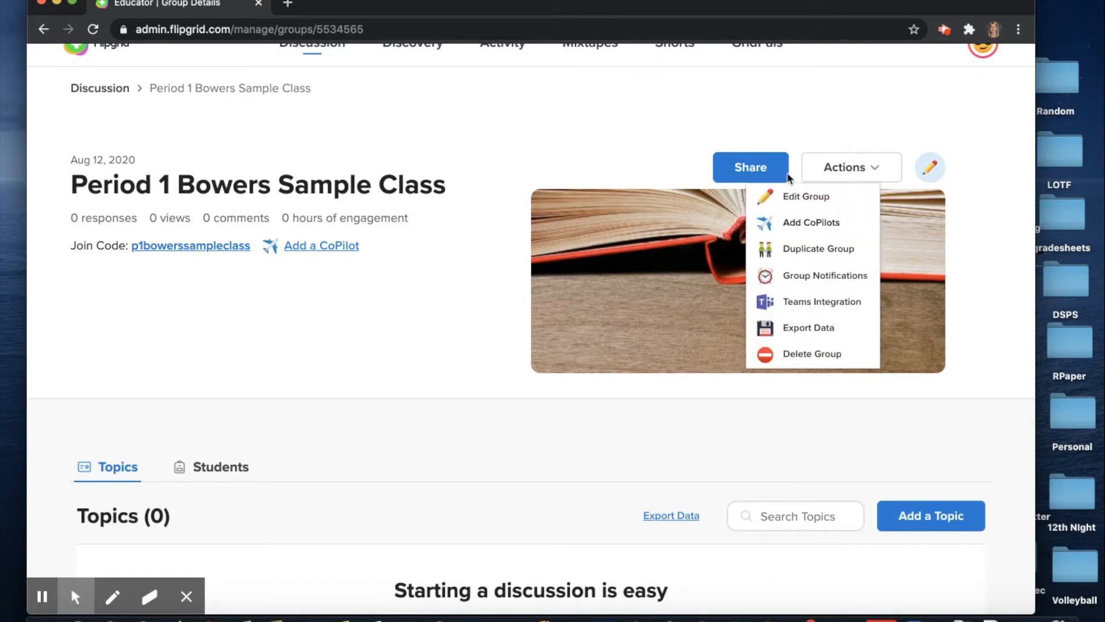
pyautogui.click(776, 131)
pyautogui.click(754, 166)
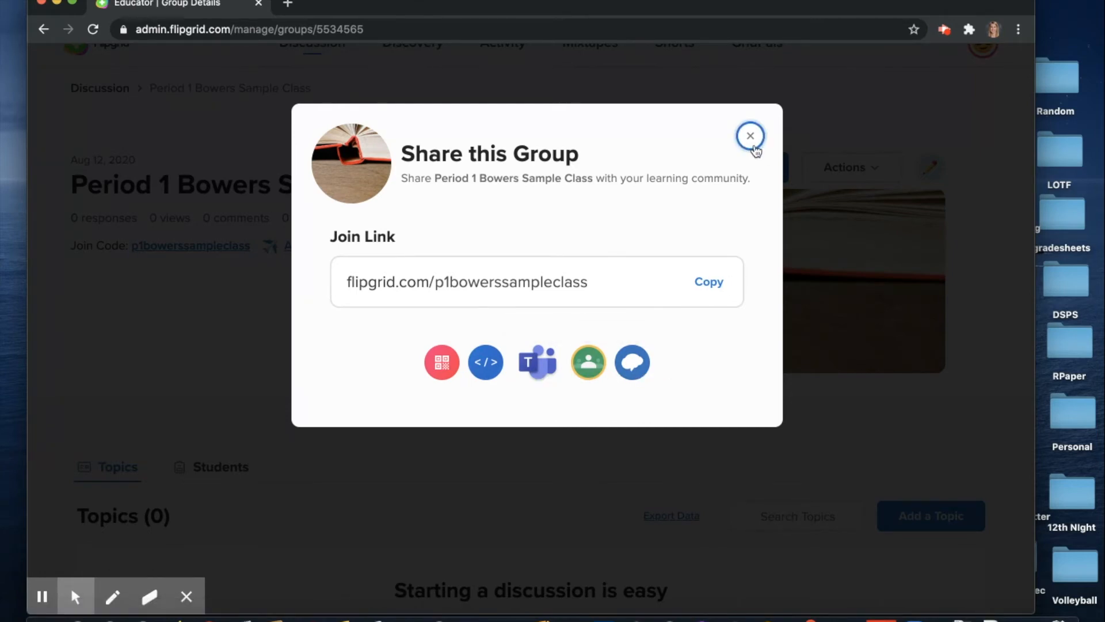
pyautogui.click(750, 136)
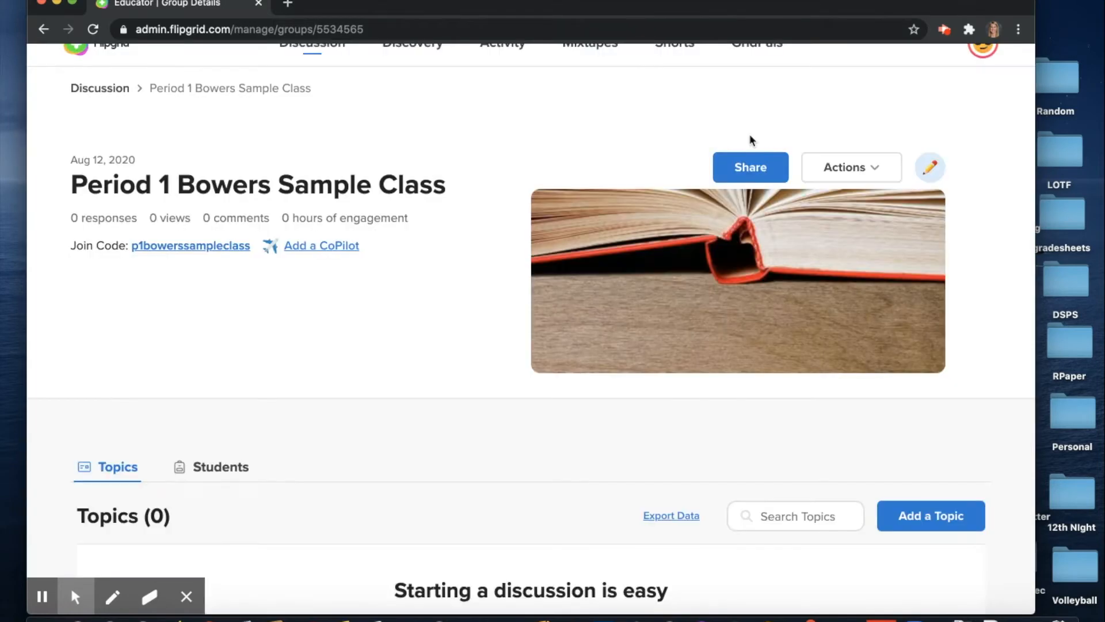
# Add a new topic from the Topics section of Period 1 Bowers Sample Class
pyautogui.scroll(-1, 691, 425)
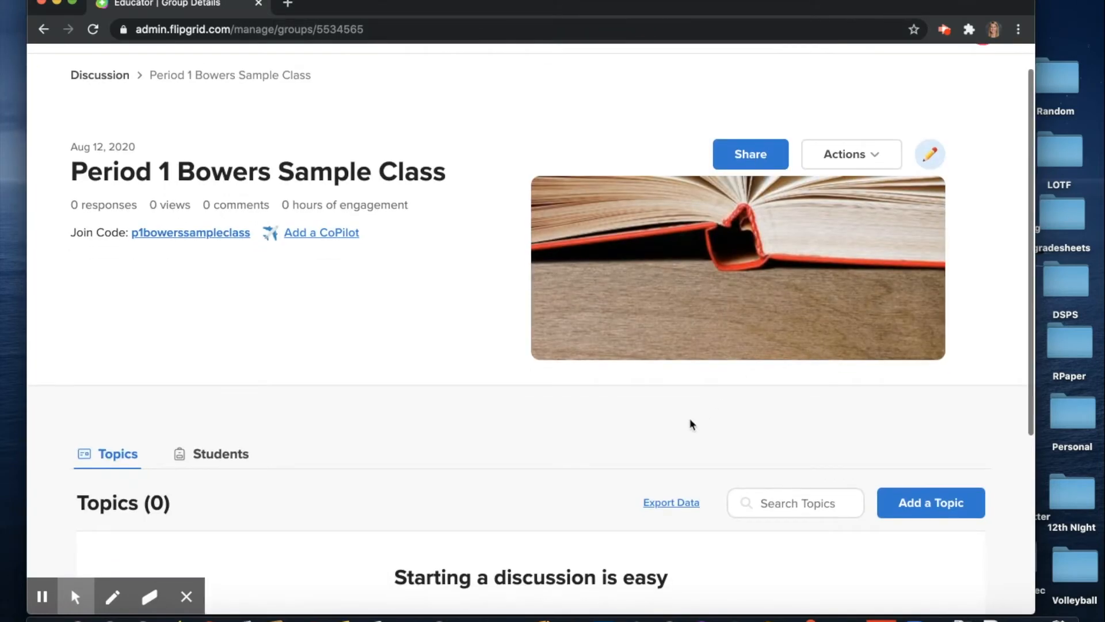
pyautogui.scroll(-2, 691, 424)
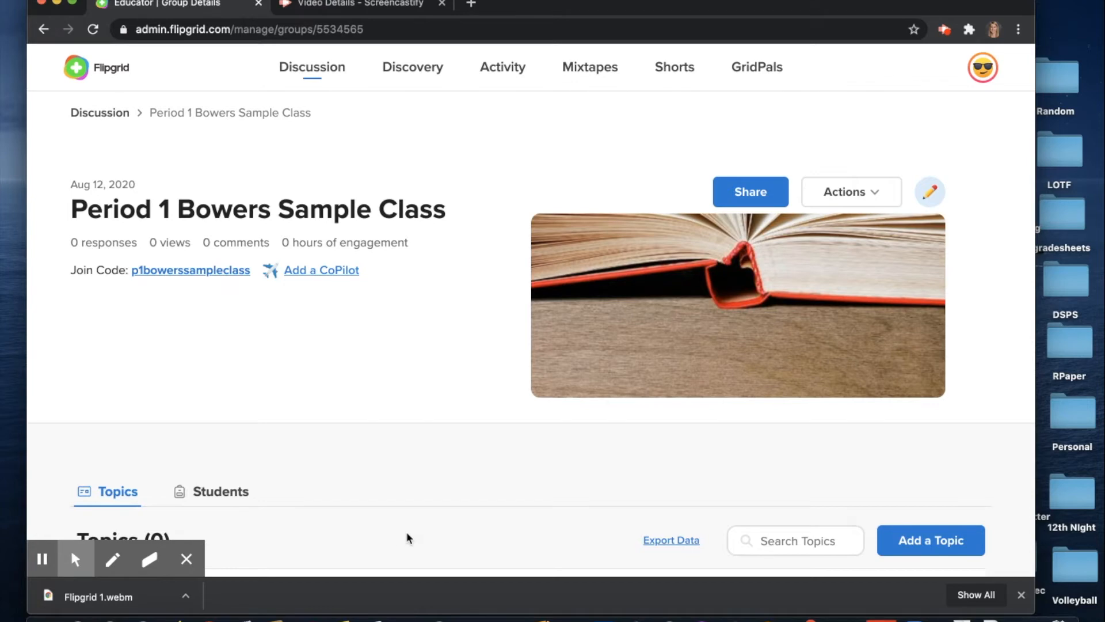
pyautogui.scroll(-1, 408, 538)
pyautogui.scroll(1, 408, 538)
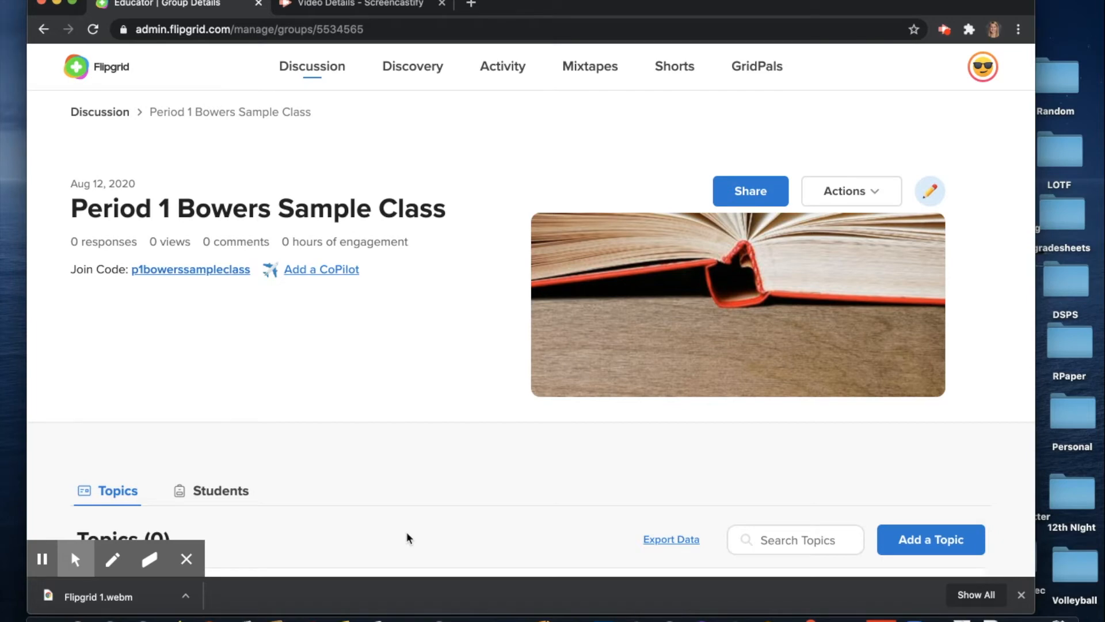
pyautogui.scroll(-3, 407, 534)
pyautogui.scroll(-3, 407, 532)
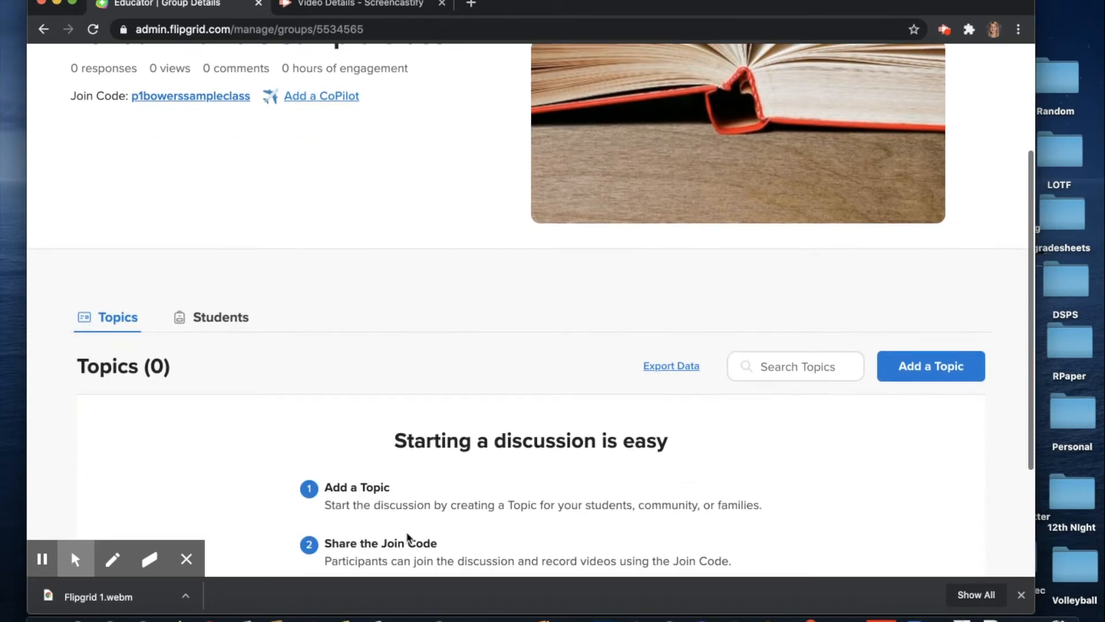
pyautogui.scroll(6, 407, 535)
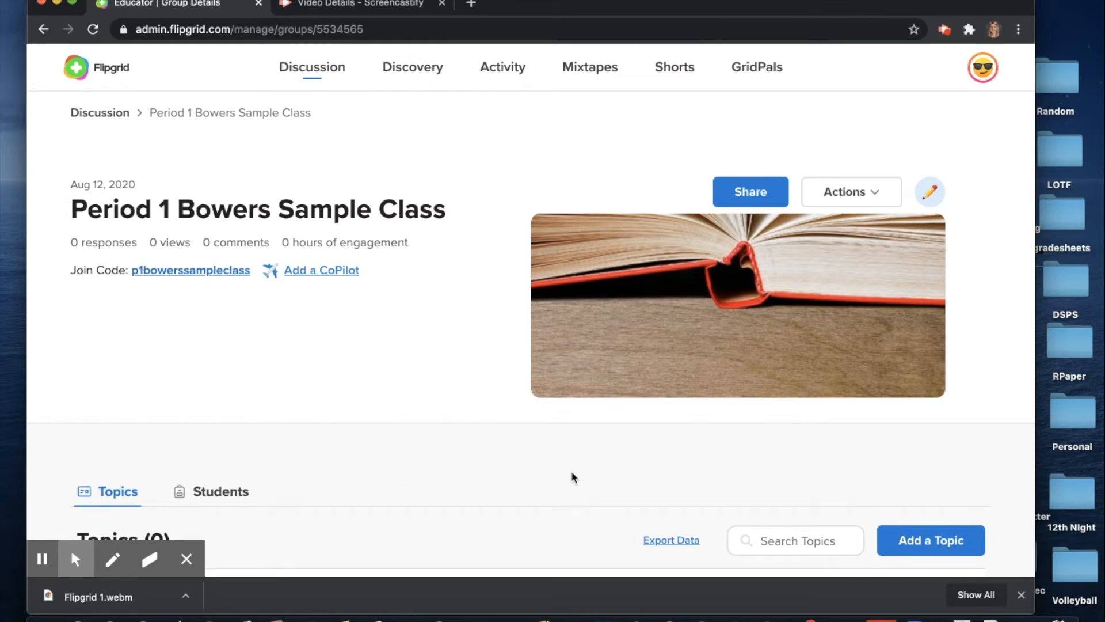
pyautogui.click(907, 538)
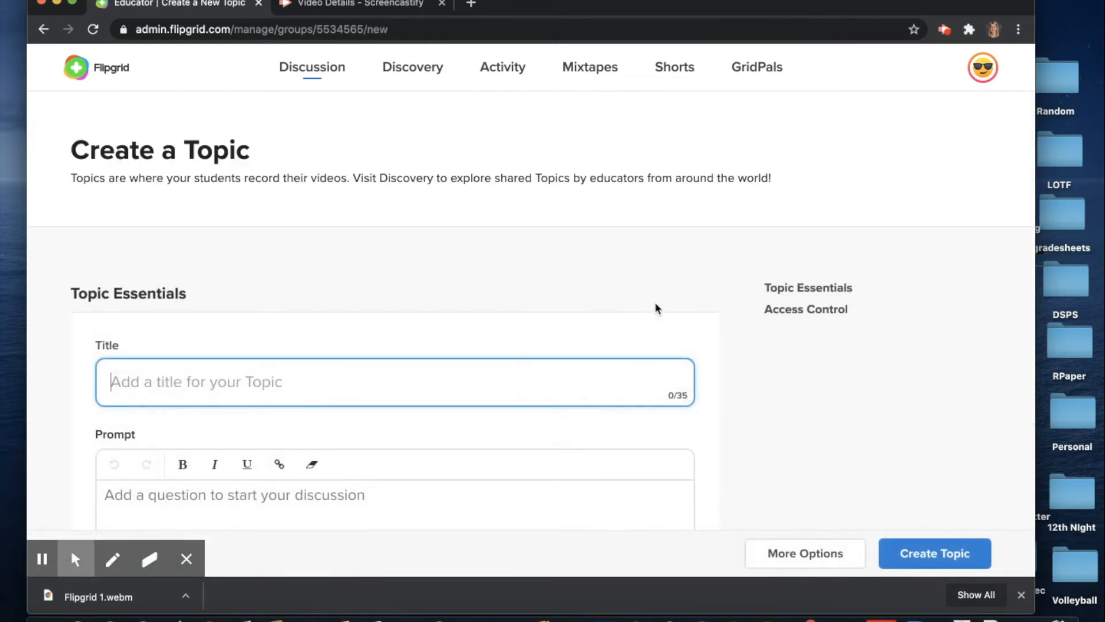
# Title the topic 'Introduce yourself' with the prompt 'Make me a video that introduces who you are…'
pyautogui.scroll(-3, 456, 344)
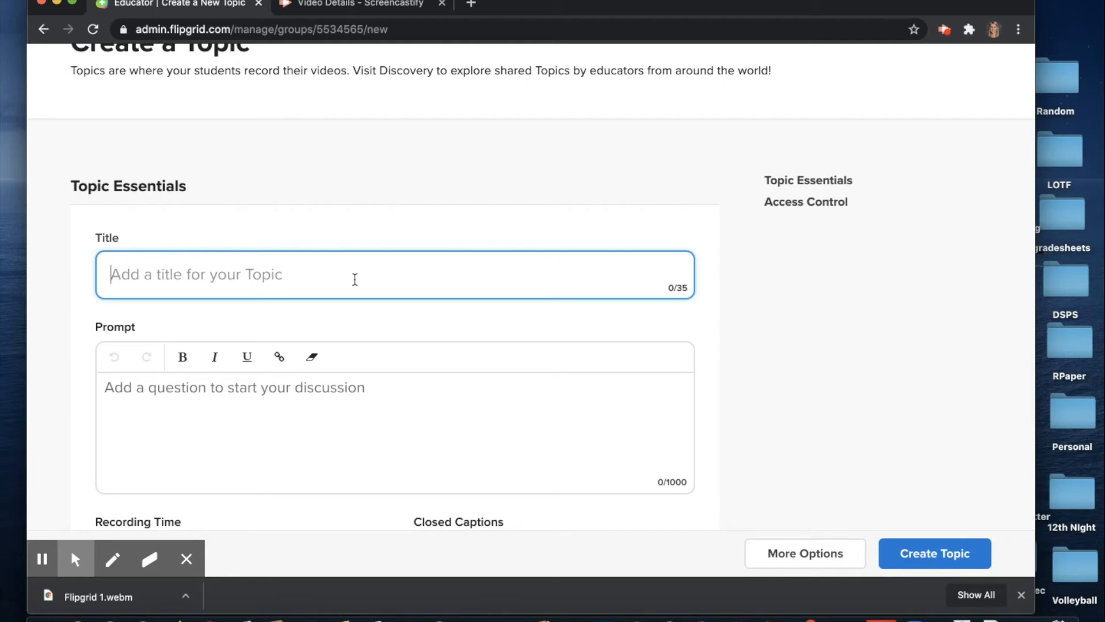
pyautogui.write('Intr')
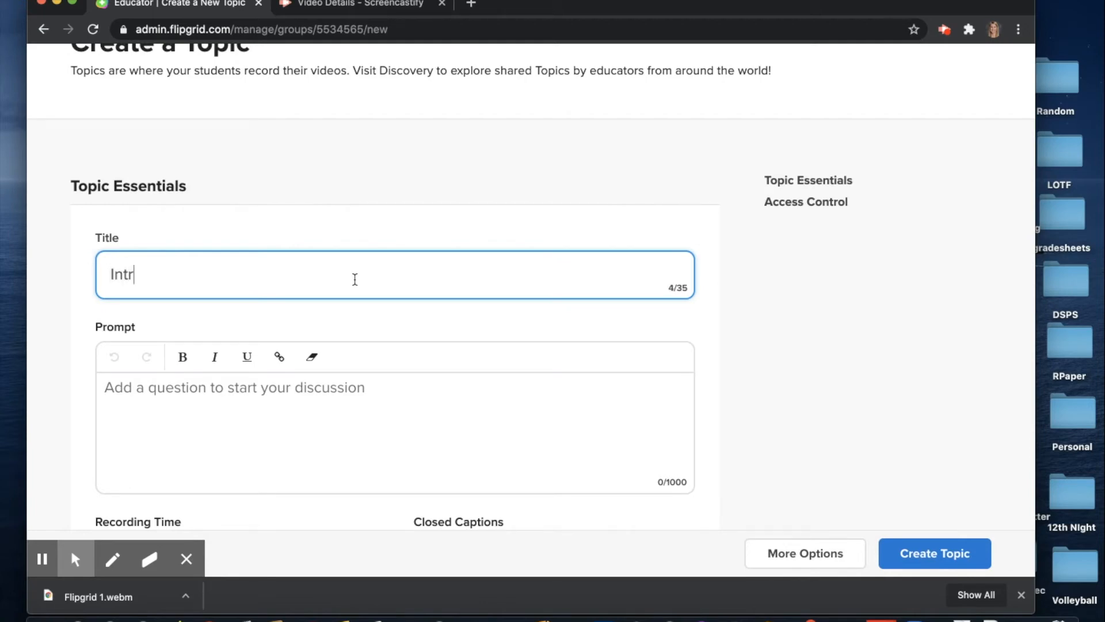
pyautogui.write('oduce yourself')
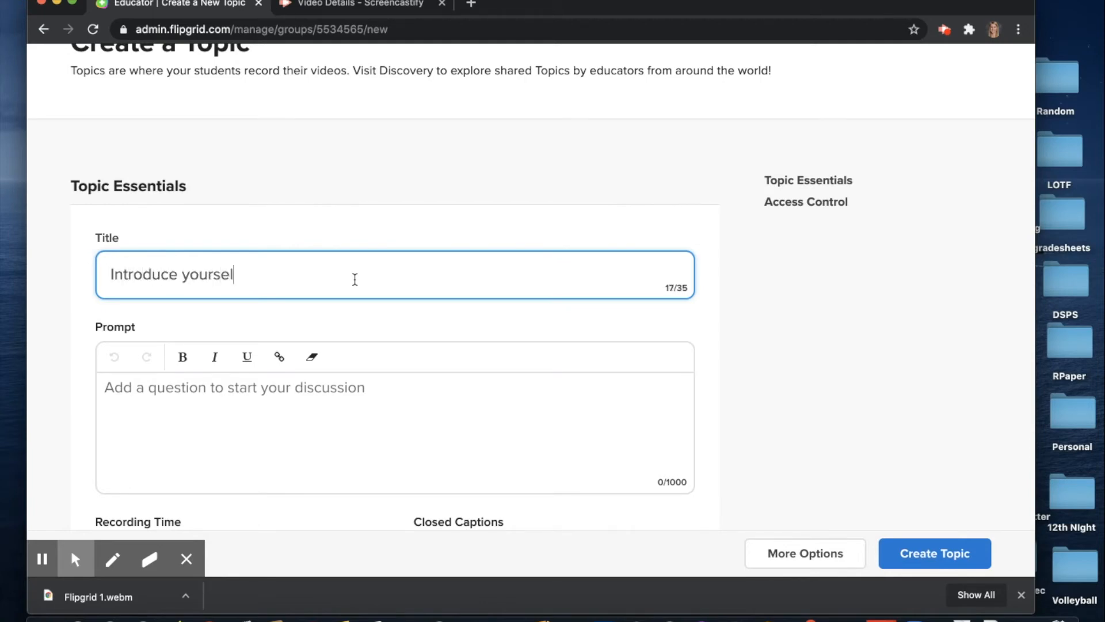
pyautogui.click(250, 403)
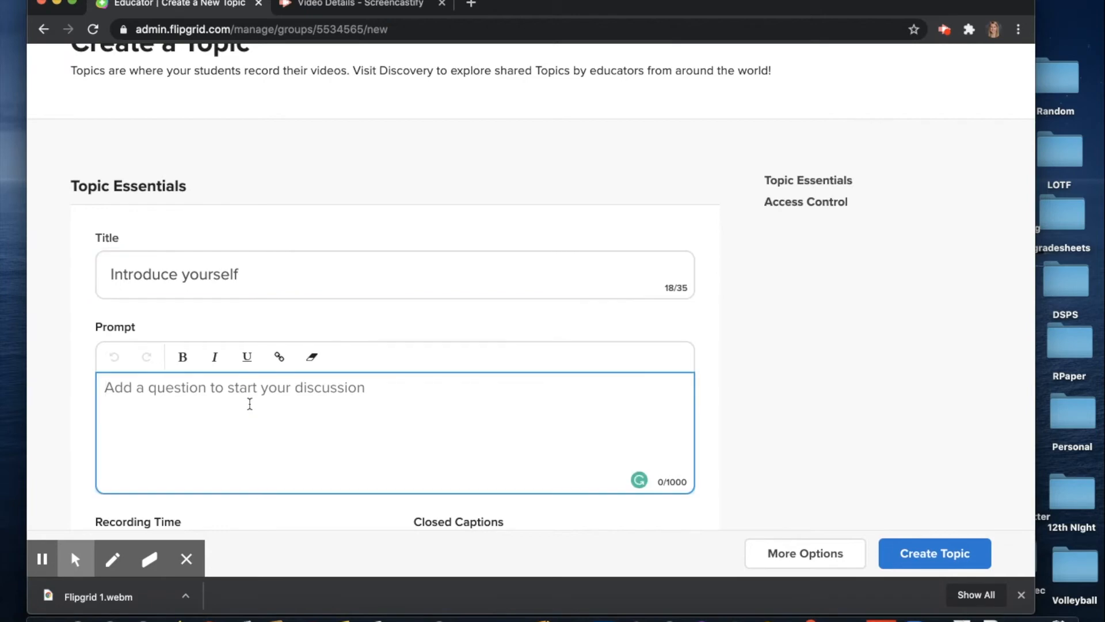
pyautogui.write('Make me a ')
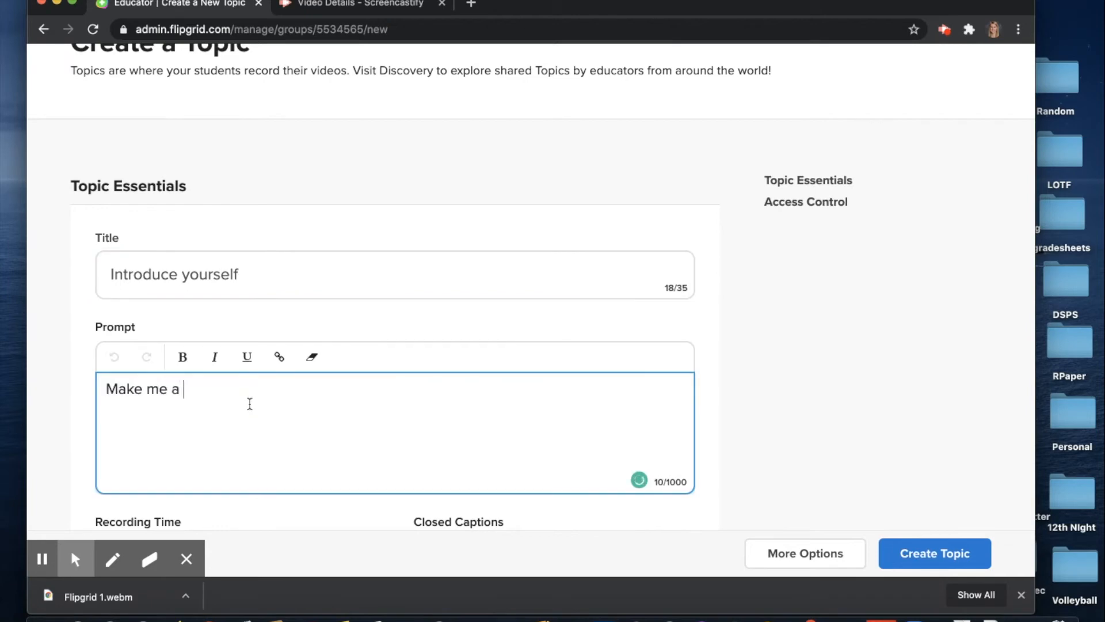
pyautogui.write('video that int')
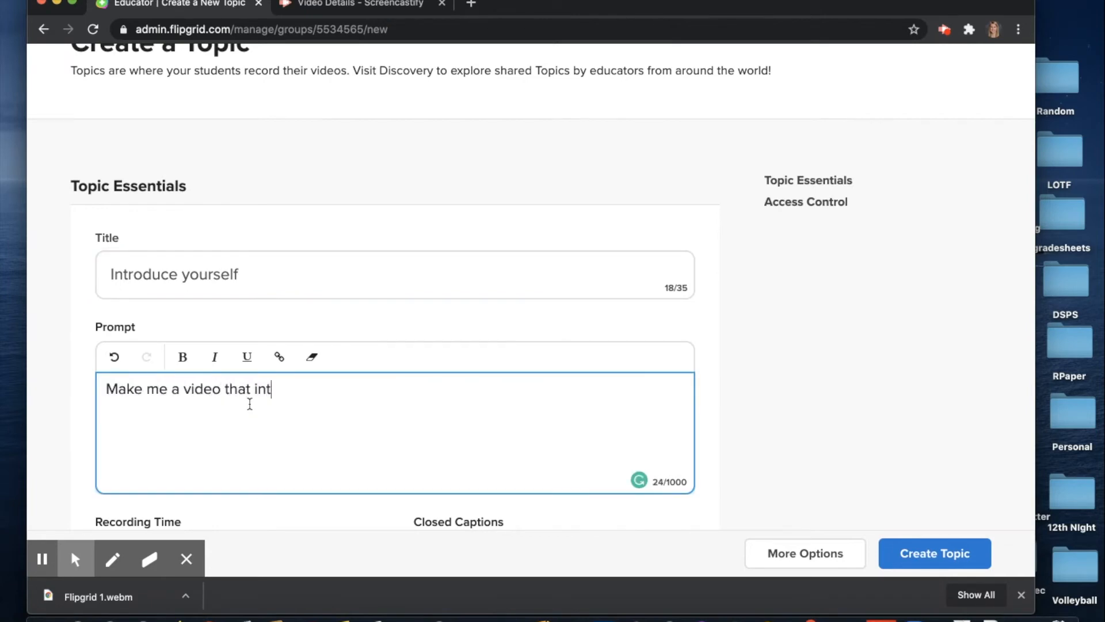
pyautogui.write('roduces who you are')
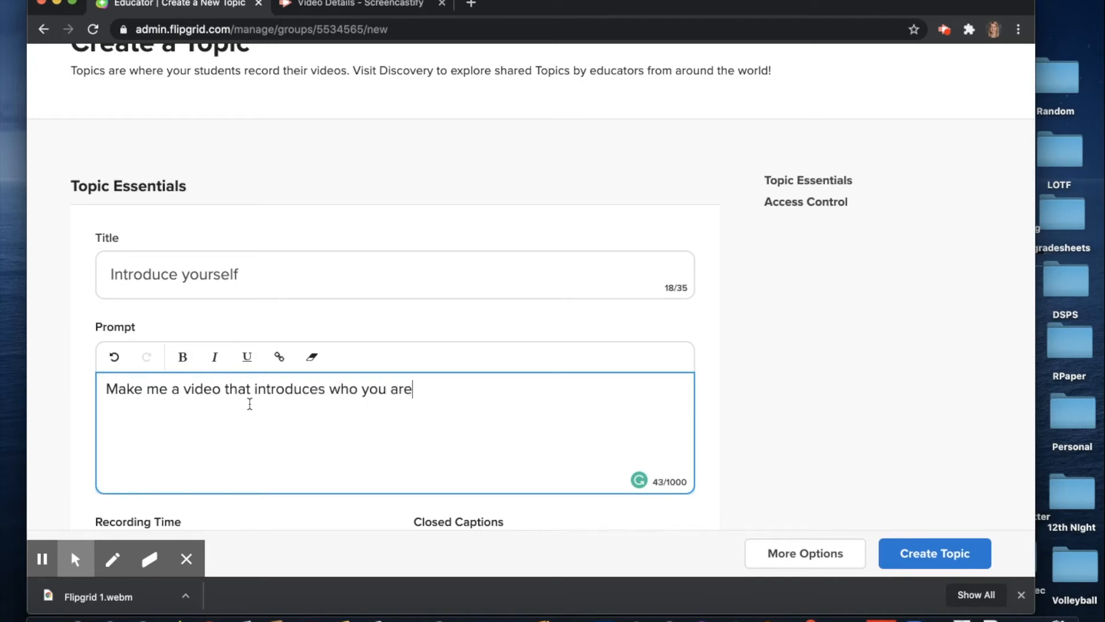
pyautogui.write(' and something ')
pyautogui.write('about yourself you wan')
pyautogui.write('t the class to kno')
pyautogui.write('w. I have in')
pyautogui.write('cluded my own vid')
pyautogui.write('eo as an exampl')
pyautogui.write('e.')
pyautogui.scroll(-1, 865, 354)
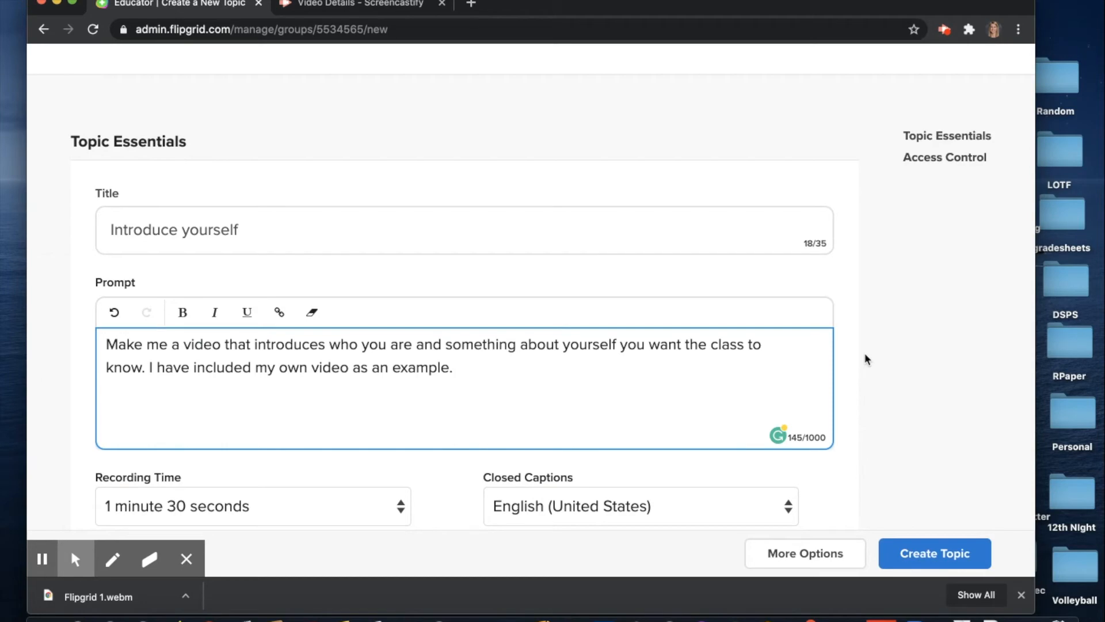
# Change the topic's recording time from 1 minute 30 seconds to 1 minute
pyautogui.scroll(-2, 865, 353)
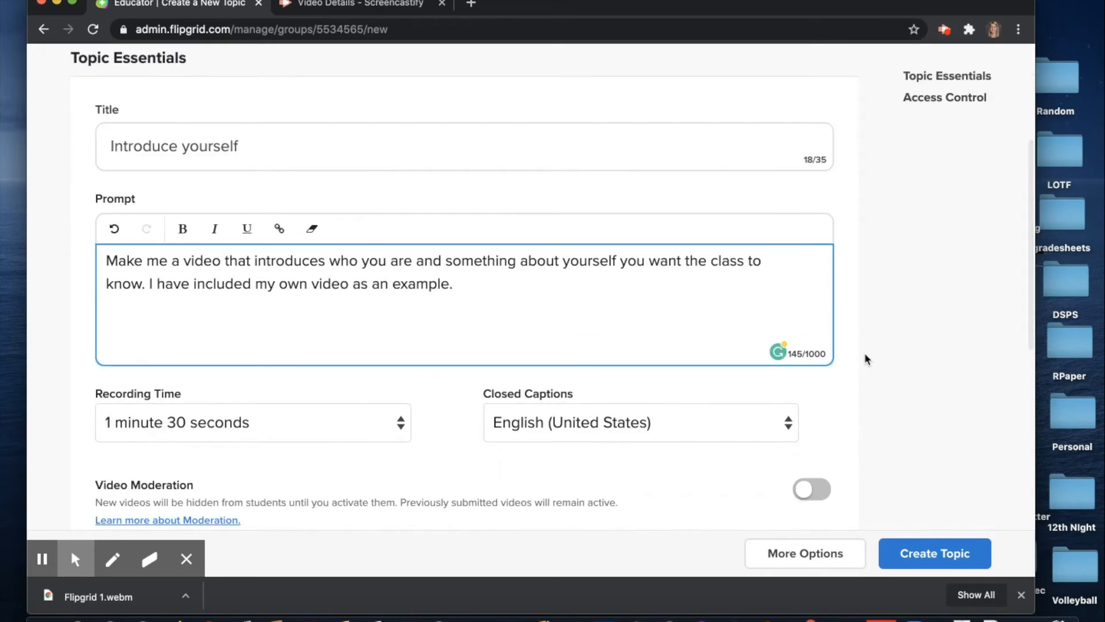
pyautogui.click(342, 434)
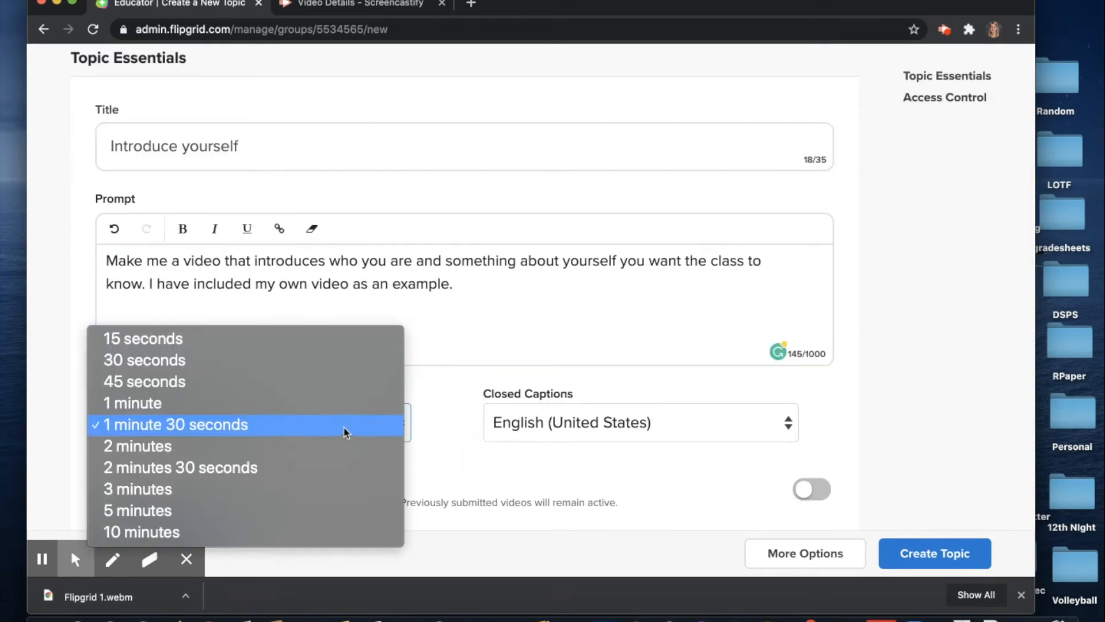
pyautogui.click(443, 424)
pyautogui.click(396, 431)
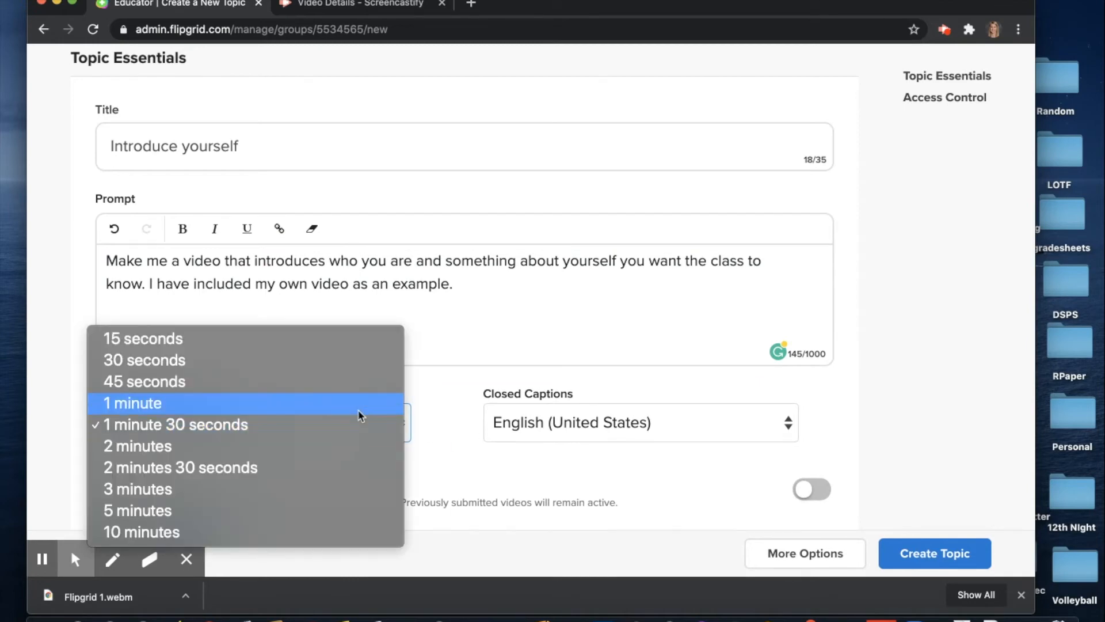
pyautogui.click(357, 407)
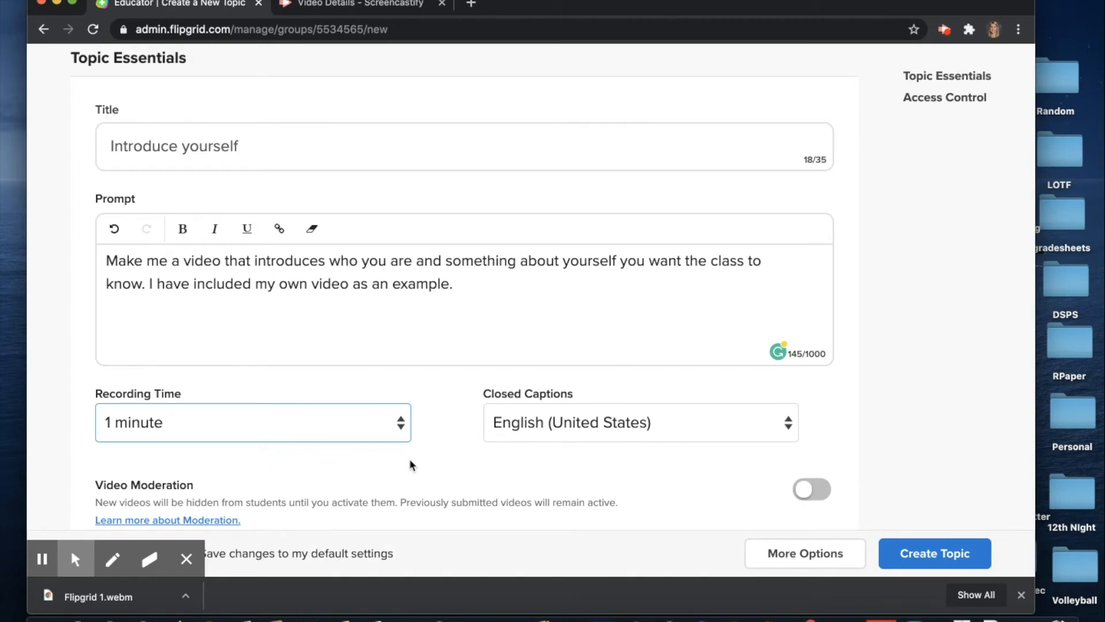
# Turn on Video Moderation so new student videos stay hidden until activated
pyautogui.scroll(-5, 409, 459)
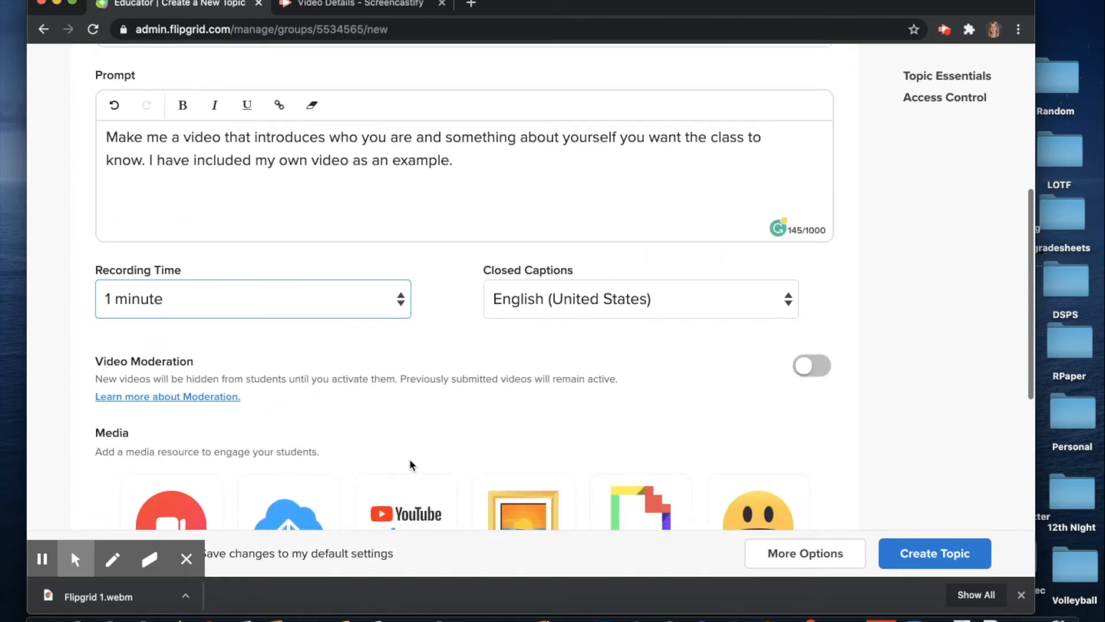
pyautogui.scroll(2, 401, 431)
pyautogui.scroll(-4, 402, 433)
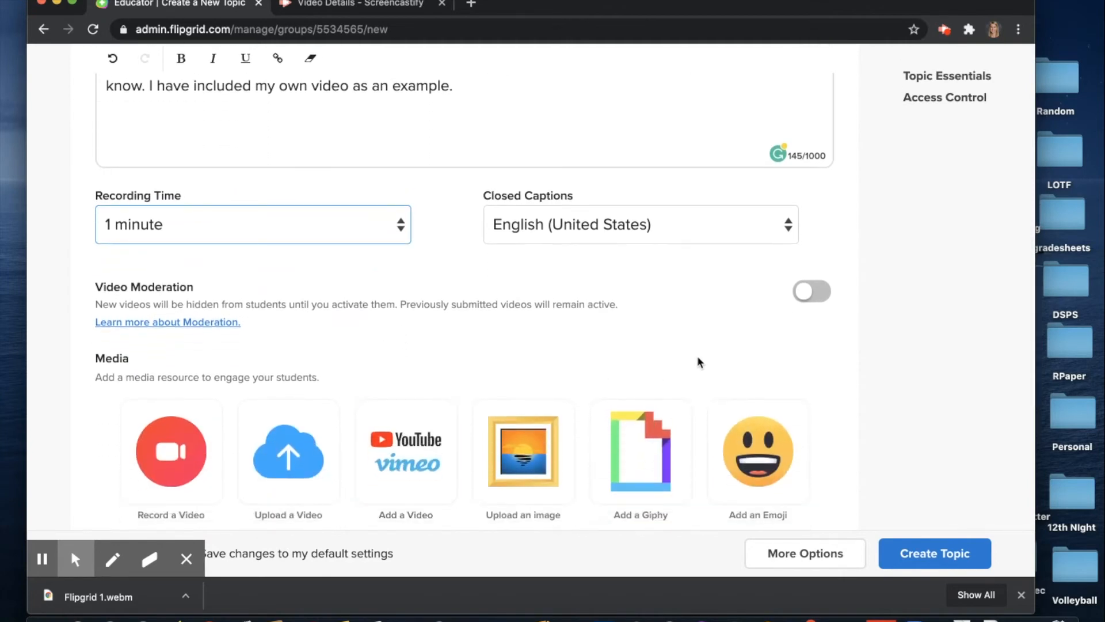
pyautogui.click(812, 290)
# Search the emojis for 'School' and attach the school building emoji as topic media
pyautogui.scroll(-8, 662, 368)
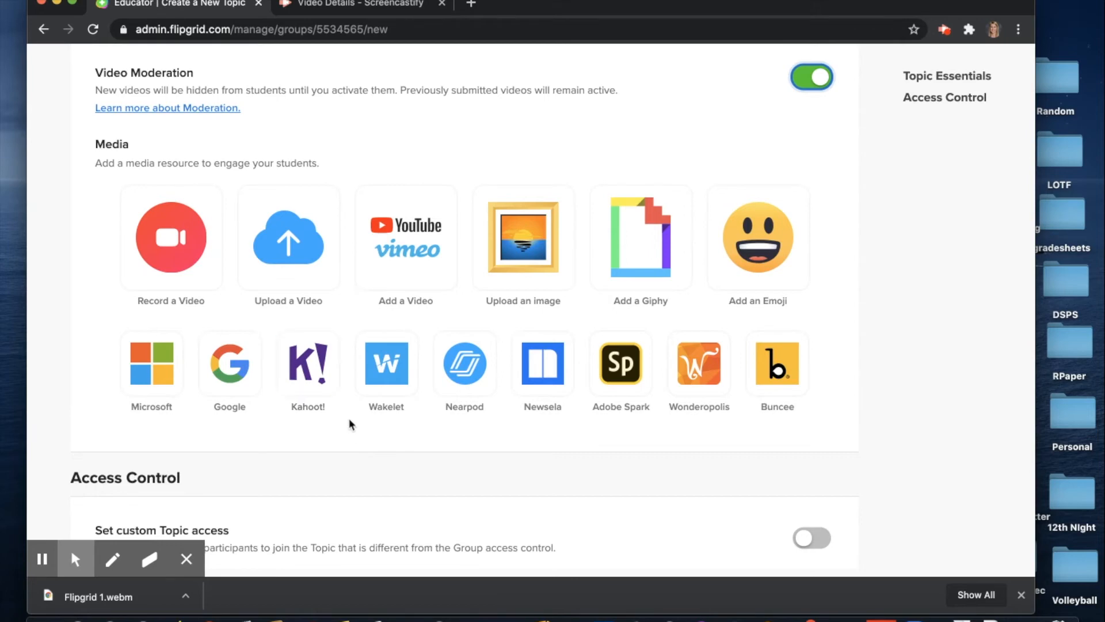
pyautogui.click(790, 260)
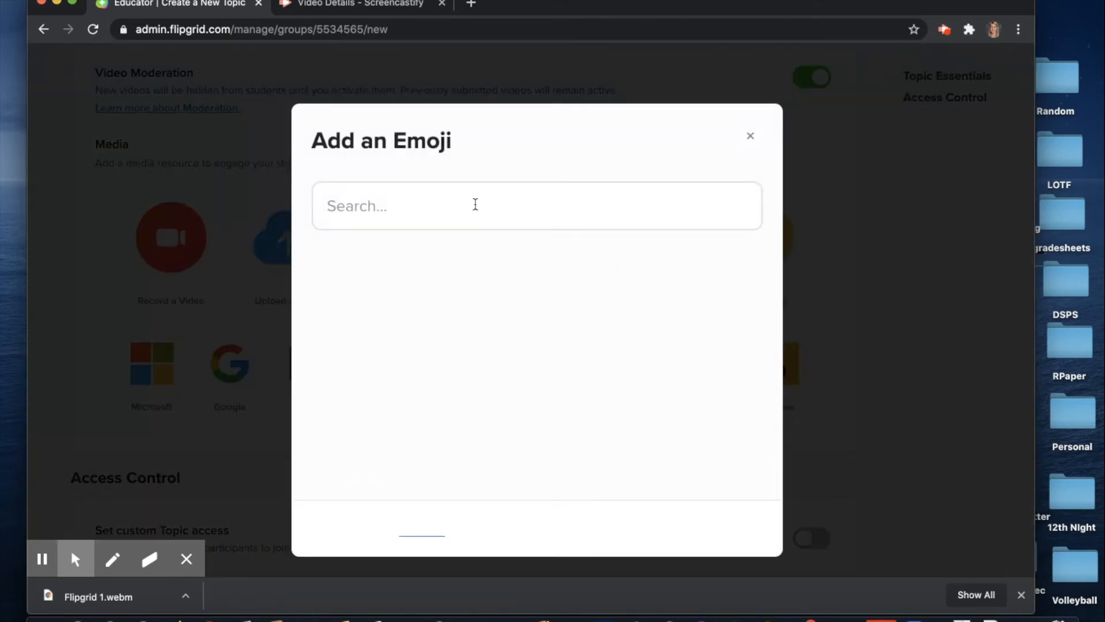
pyautogui.click(474, 206)
pyautogui.write('School')
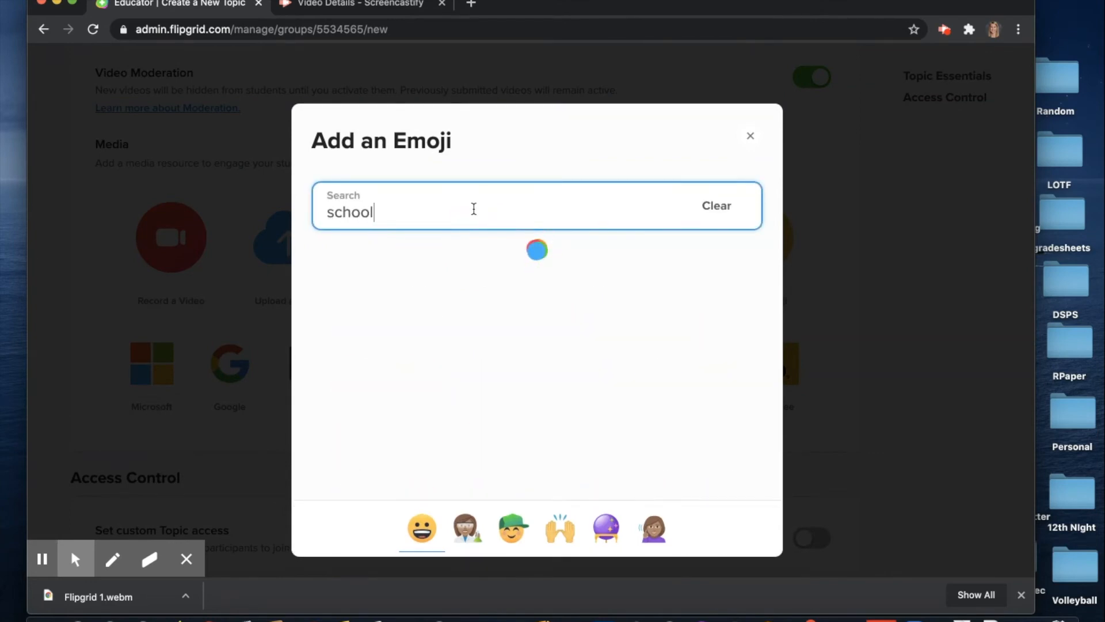
pyautogui.click(476, 262)
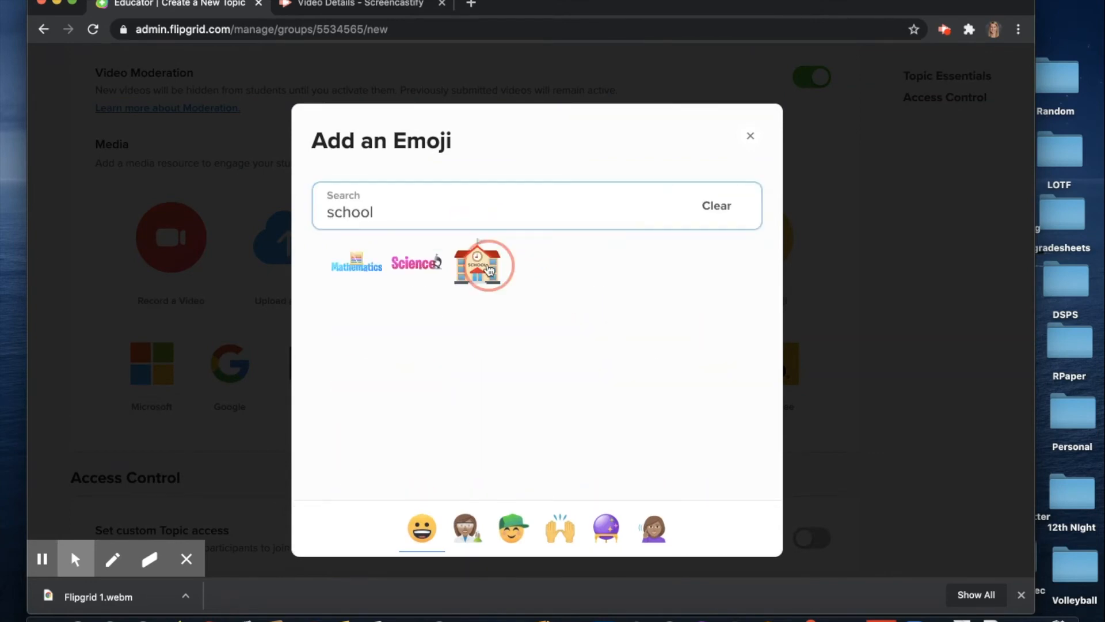
pyautogui.scroll(2, 718, 431)
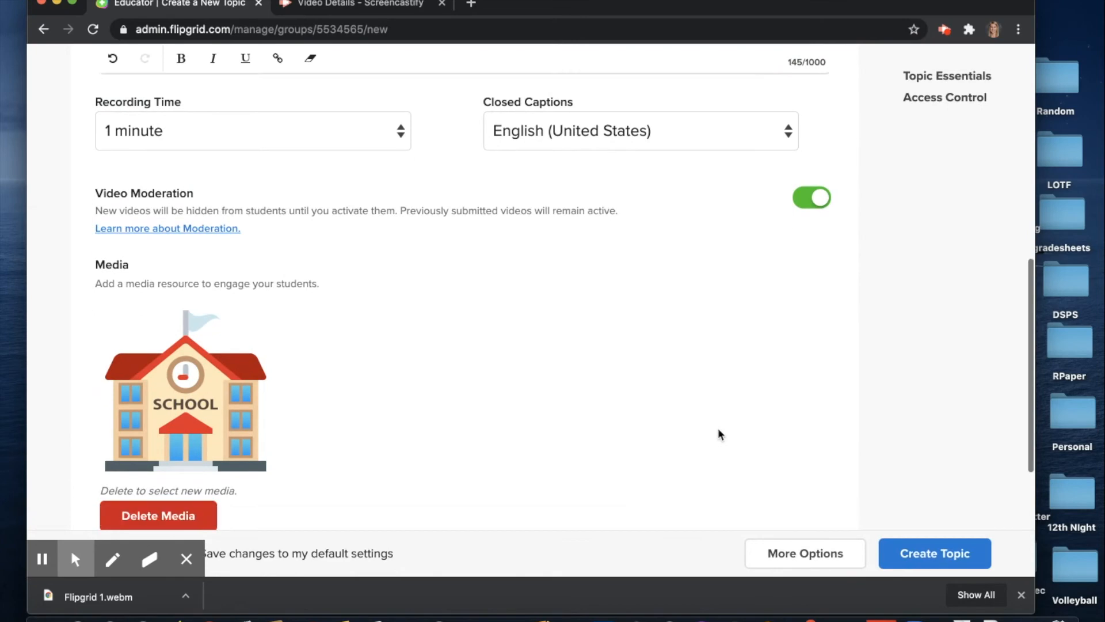
pyautogui.scroll(-5, 718, 434)
# Turn on custom topic access for the Introduce yourself topic
pyautogui.click(791, 410)
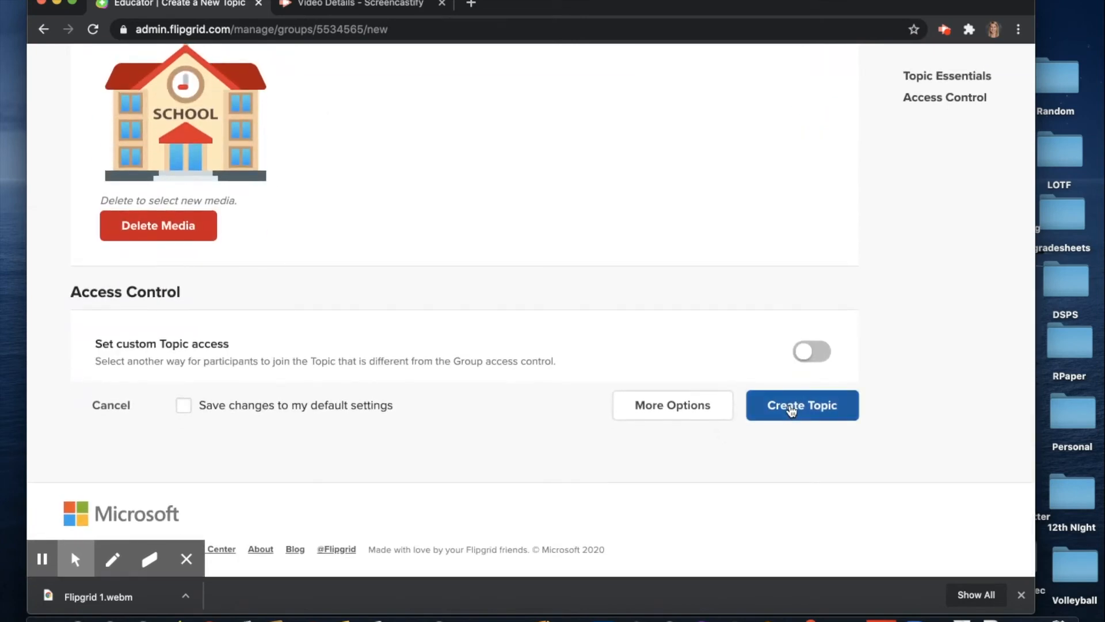
pyautogui.click(805, 353)
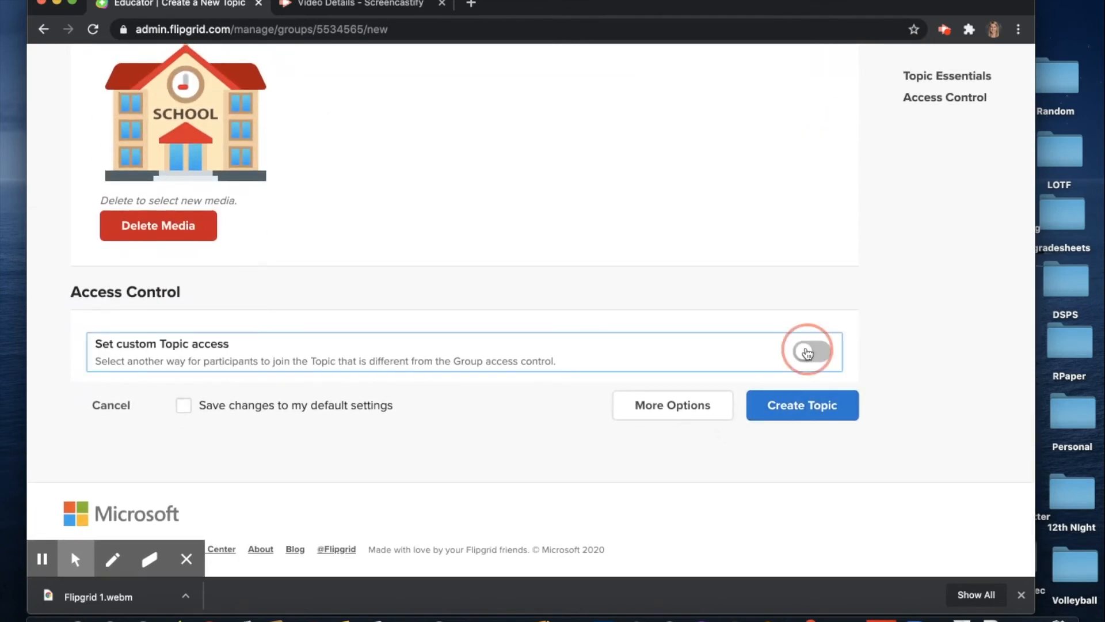
pyautogui.scroll(-4, 746, 378)
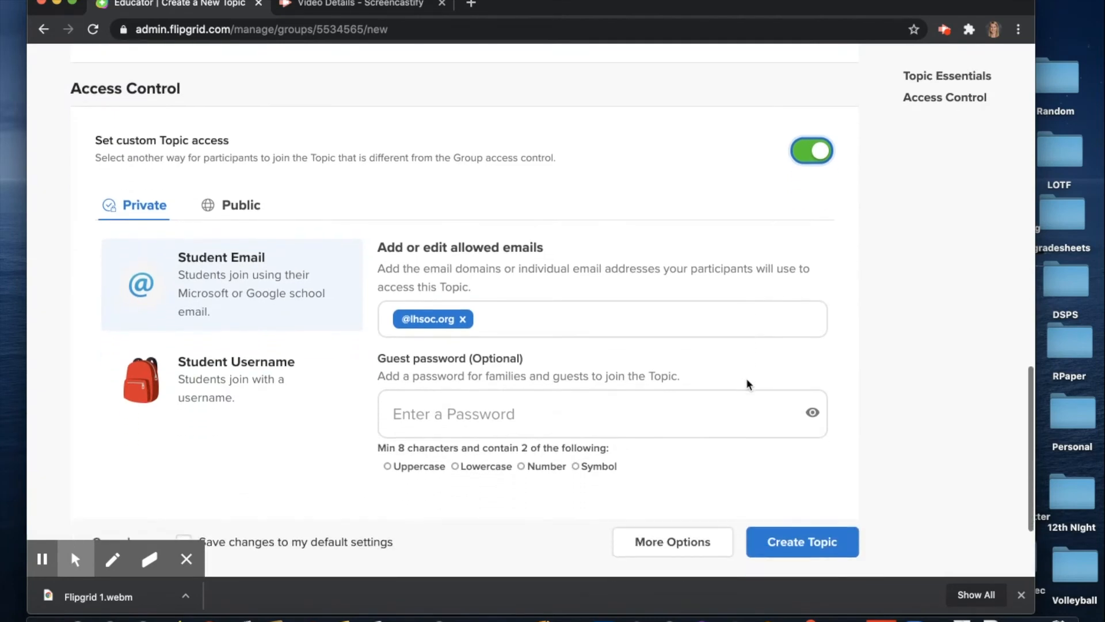
pyautogui.scroll(-2, 746, 380)
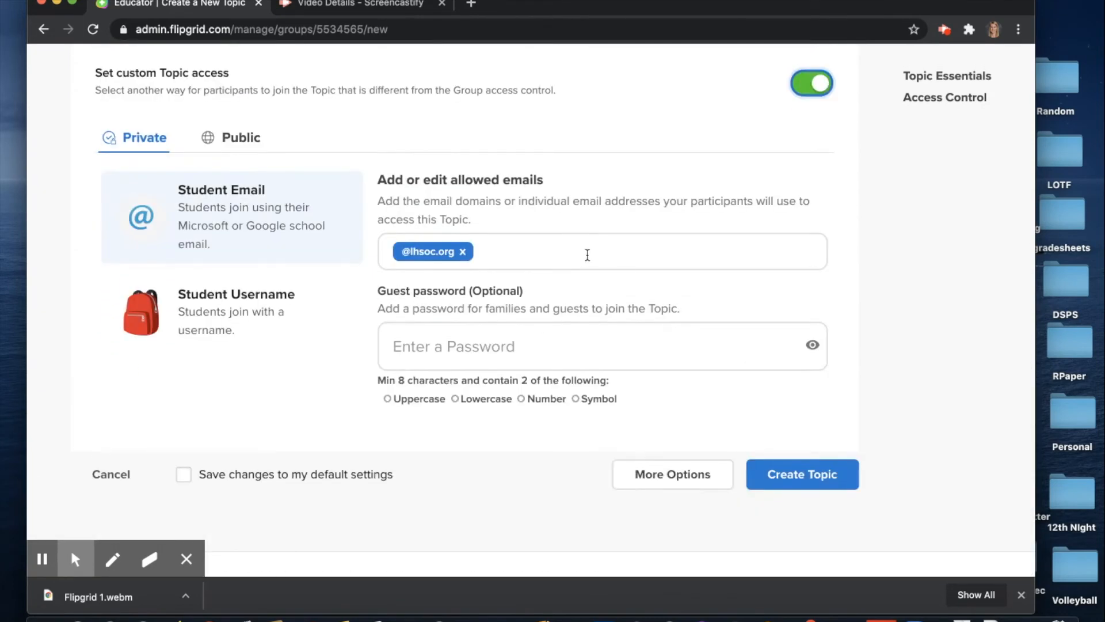
pyautogui.click(587, 253)
pyautogui.write('@students.lhsoco')
pyautogui.press('BackSpace')
pyautogui.write('.org')
pyautogui.press('Return')
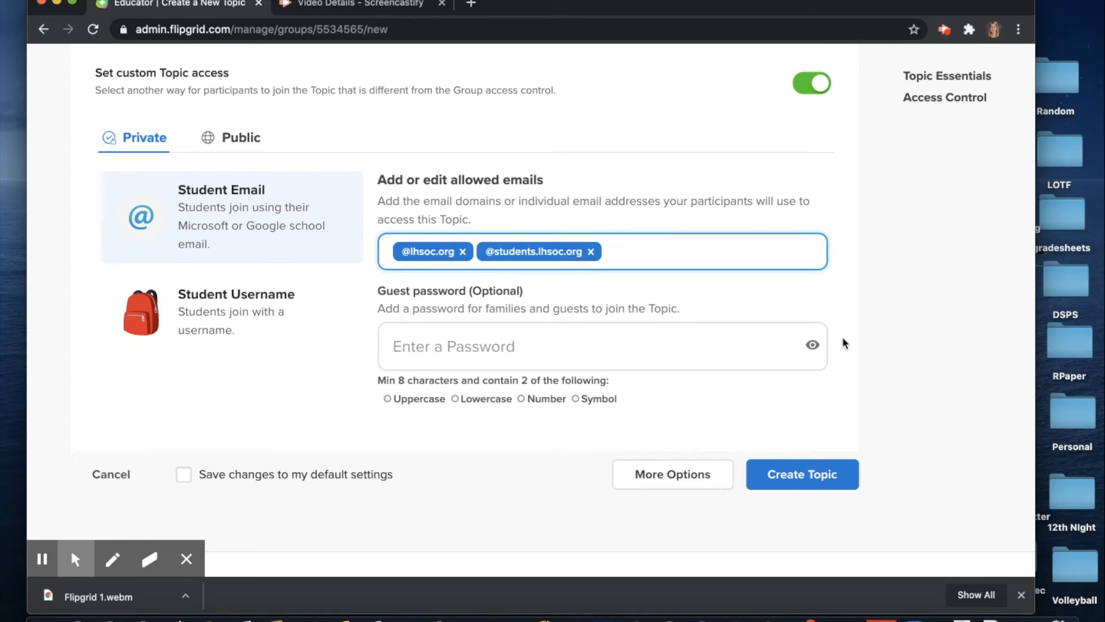
pyautogui.click(772, 474)
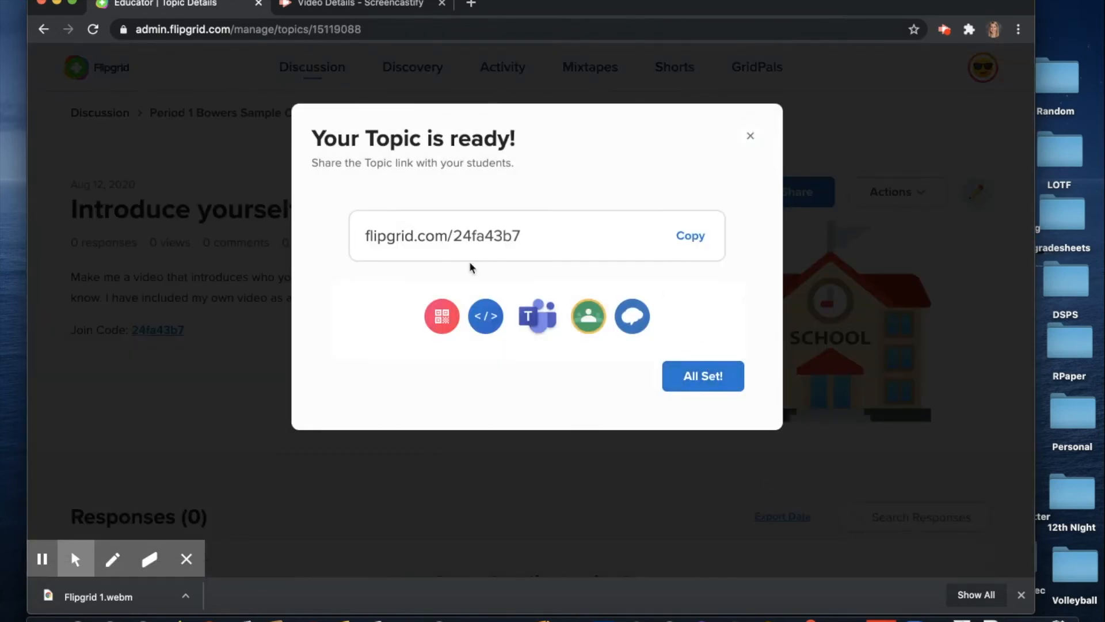
pyautogui.click(749, 134)
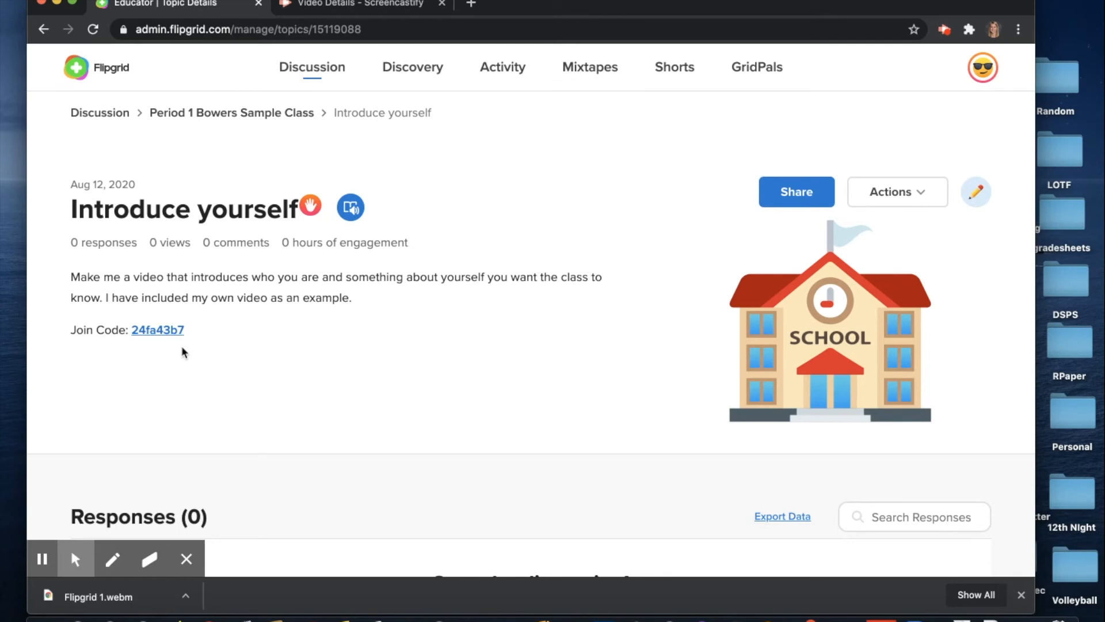
pyautogui.scroll(-5, 348, 387)
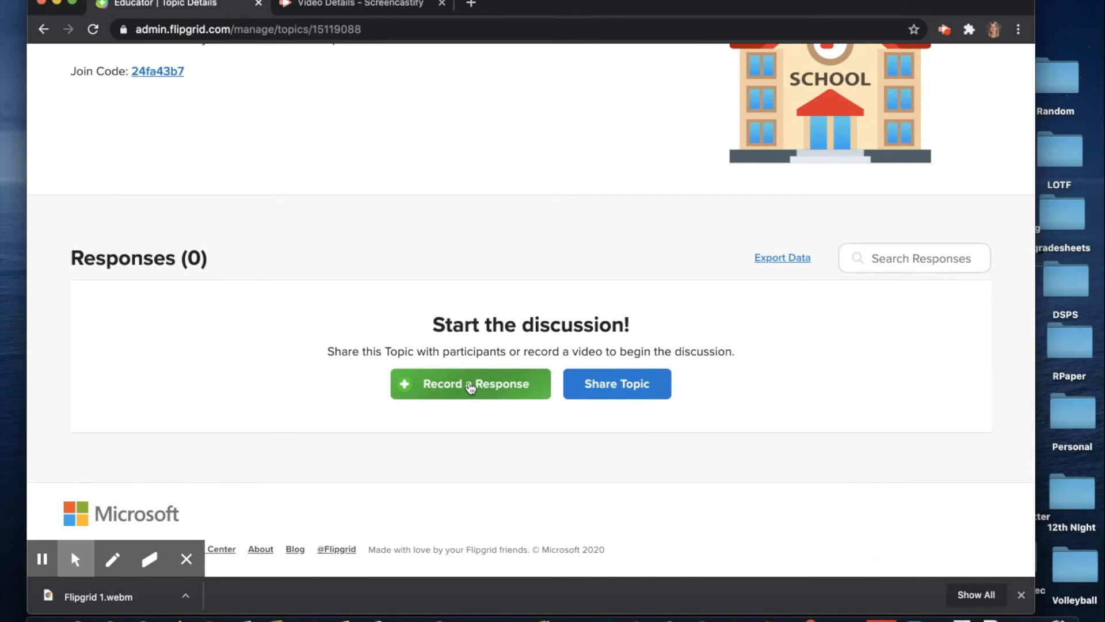
pyautogui.scroll(5, 639, 387)
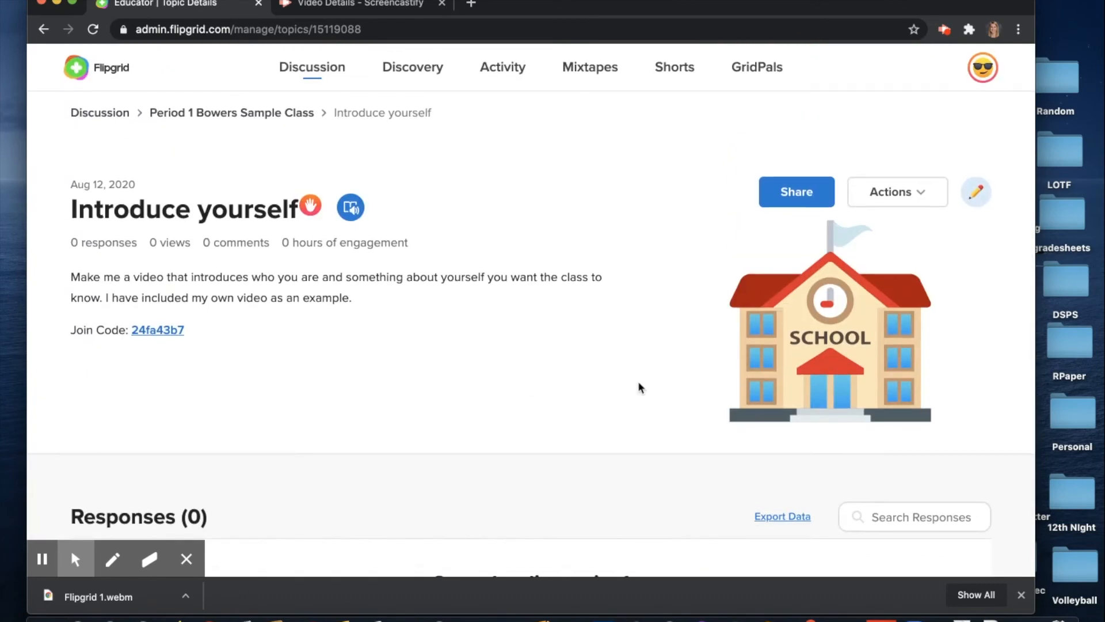
# Open the published Introduce yourself topic's edit form
pyautogui.click(976, 192)
pyautogui.scroll(-15, 789, 343)
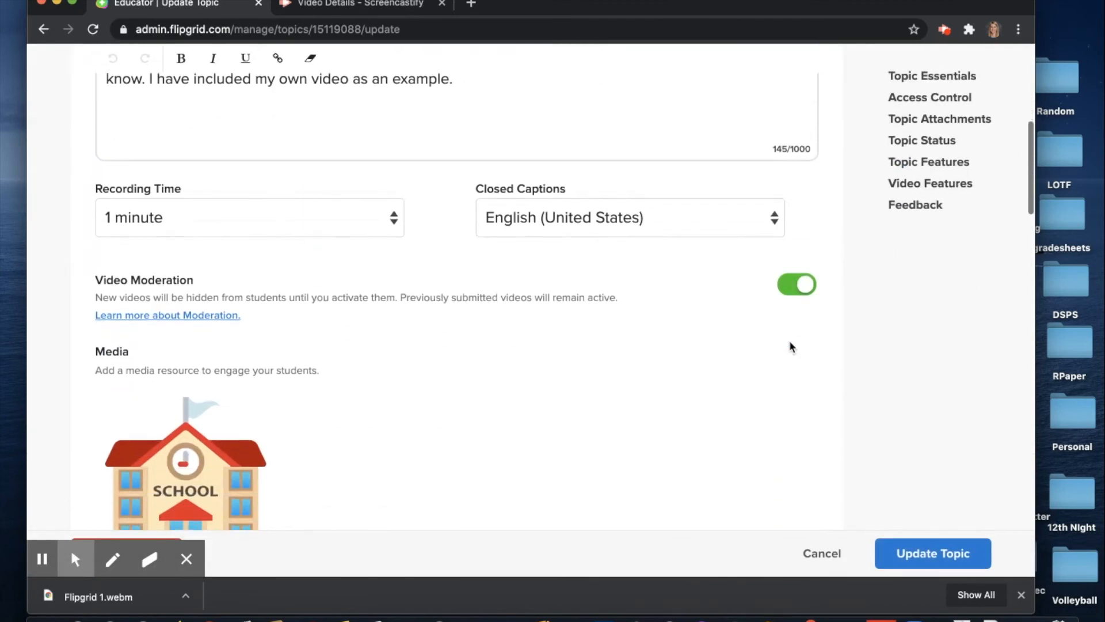
pyautogui.scroll(-9, 791, 347)
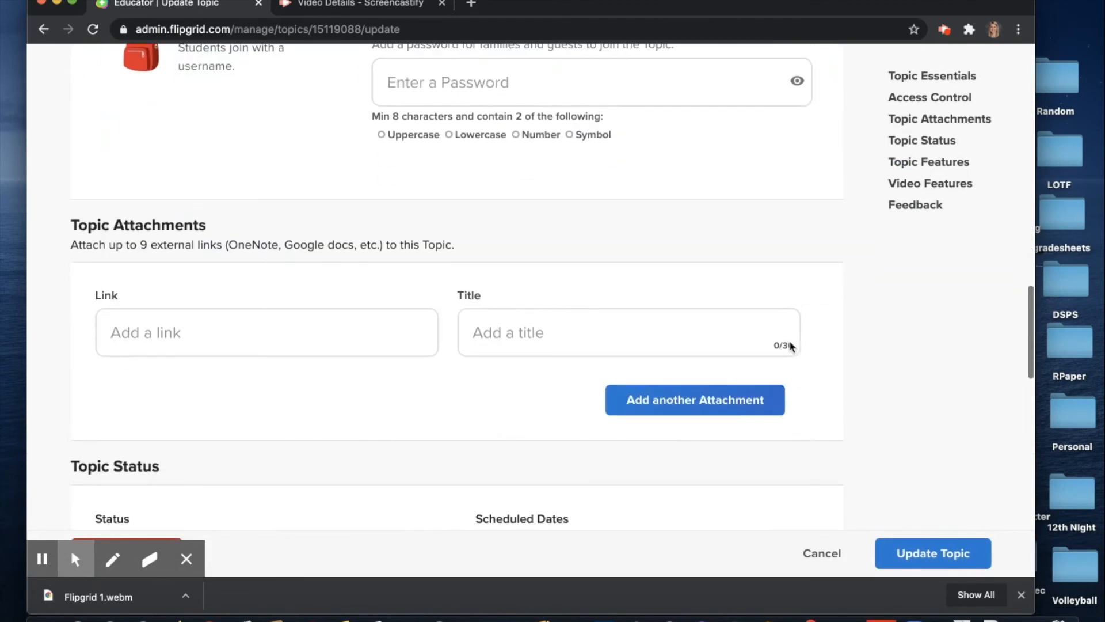
pyautogui.scroll(-2, 790, 347)
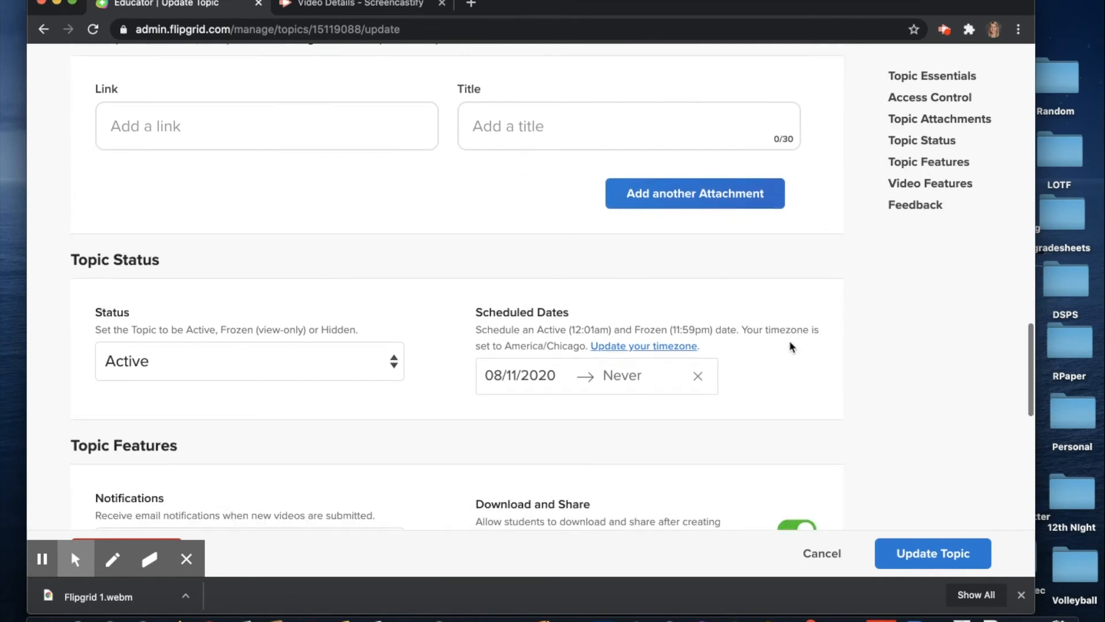
pyautogui.scroll(2, 790, 346)
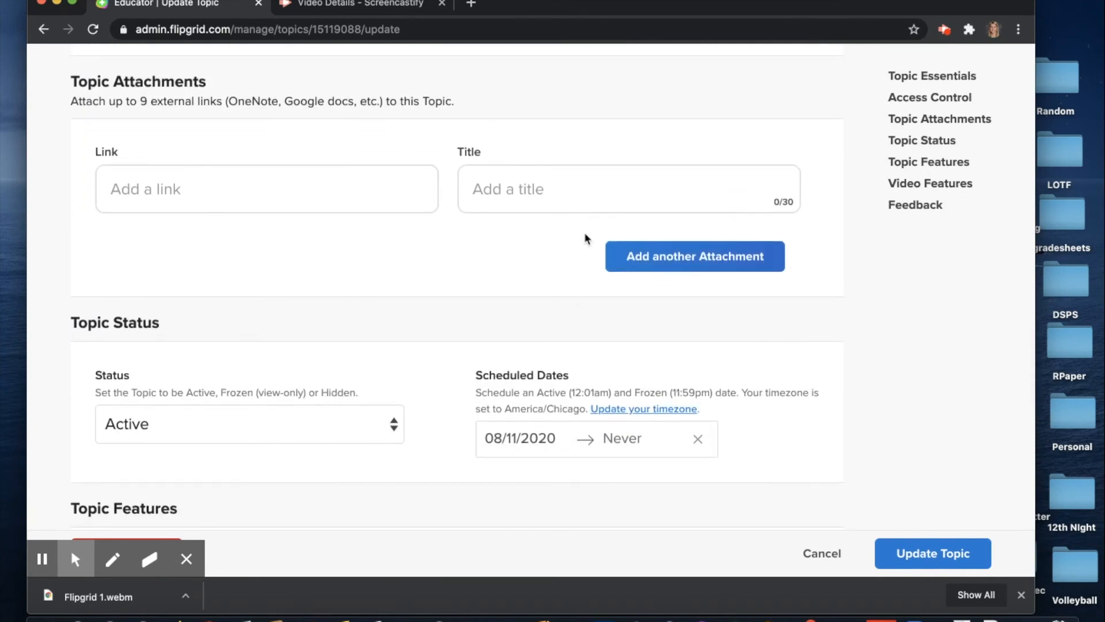
pyautogui.scroll(-3, 528, 257)
# Keep the status Active and reset the scheduled dates to start 08/12/2020, ending Never
pyautogui.click(248, 264)
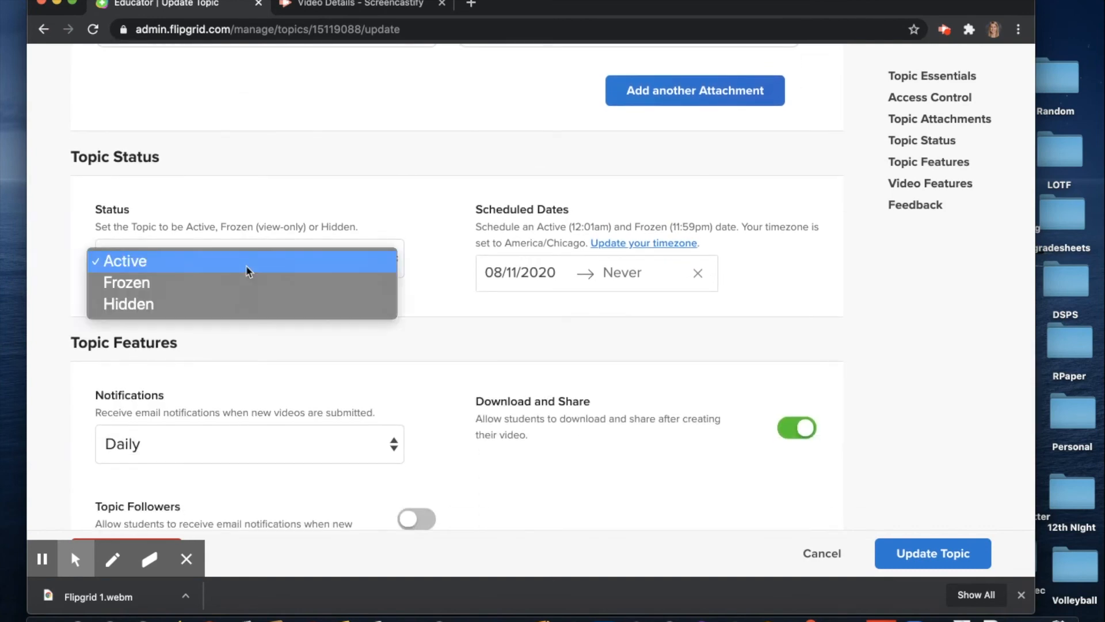
pyautogui.click(322, 189)
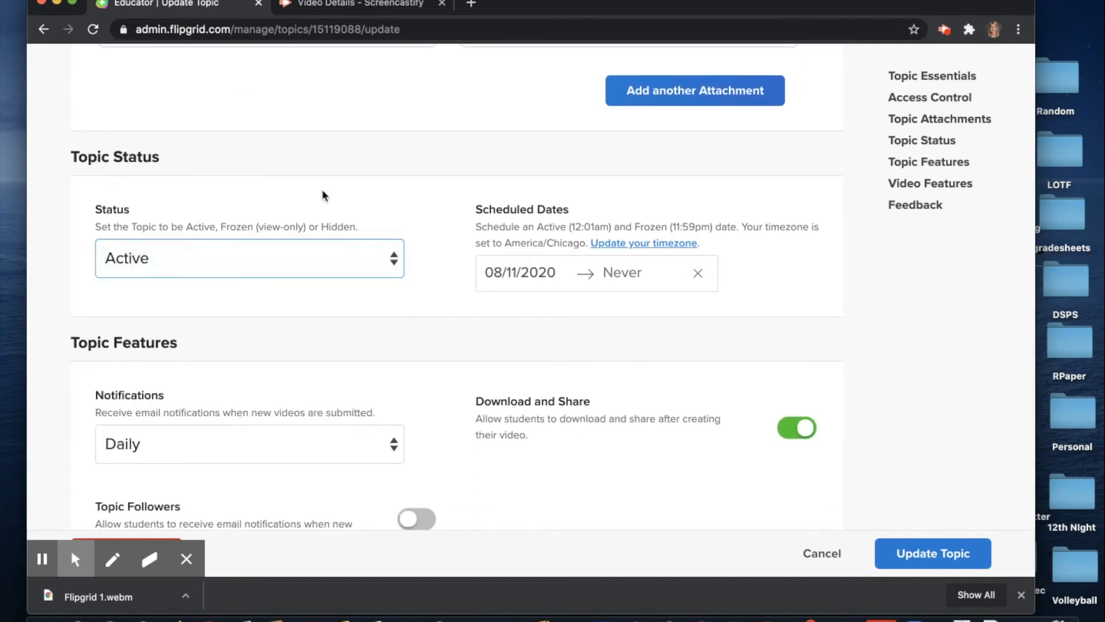
pyautogui.click(659, 282)
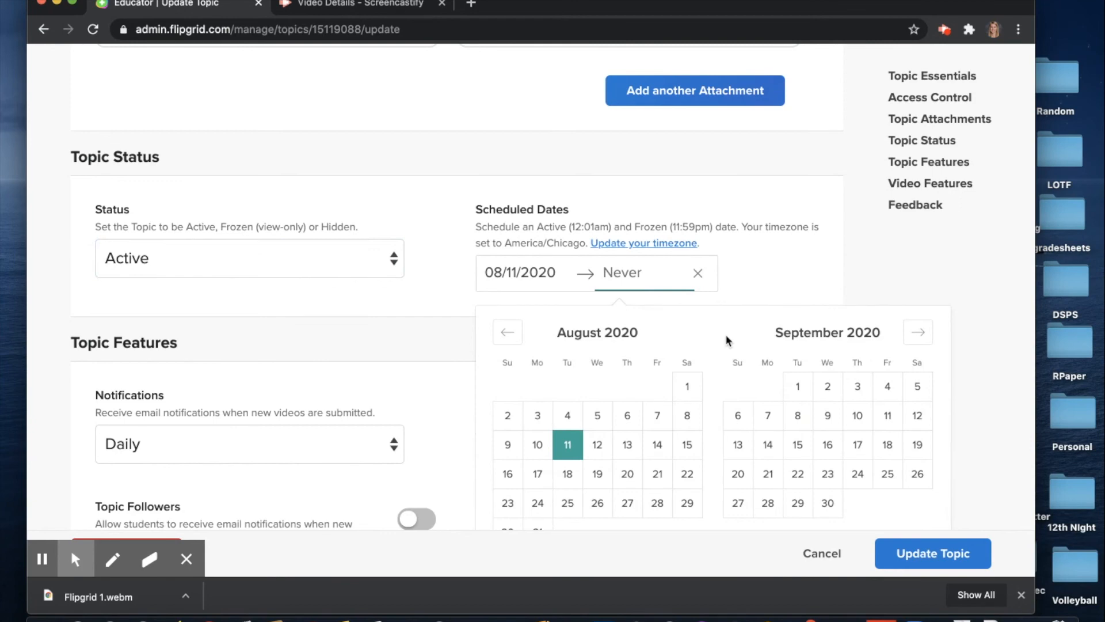
pyautogui.scroll(-1, 777, 271)
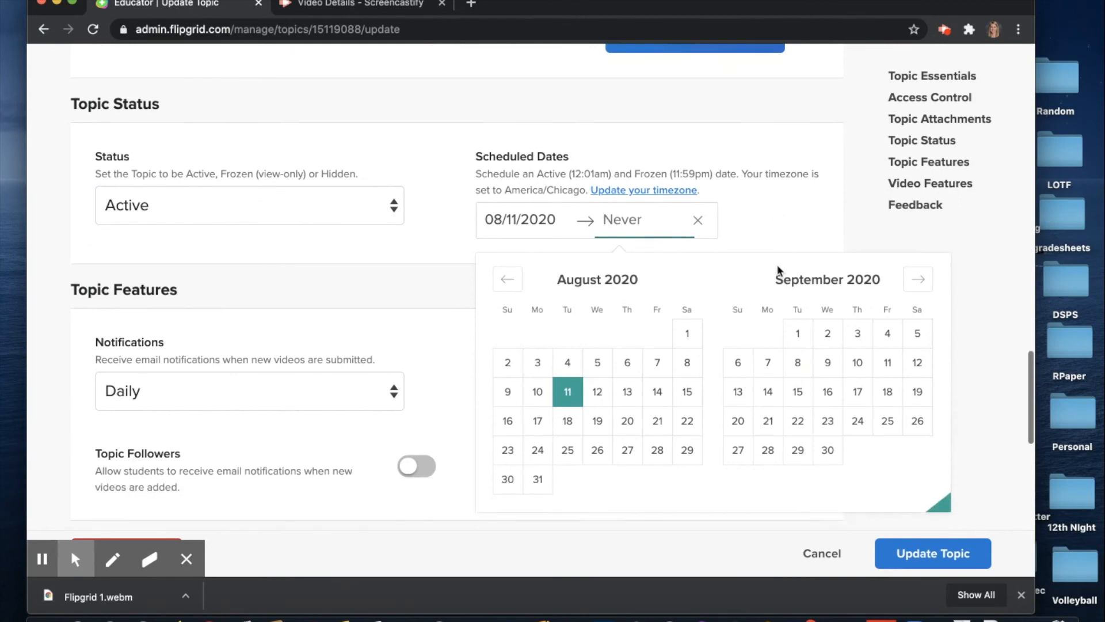
pyautogui.click(700, 223)
pyautogui.scroll(-2, 382, 285)
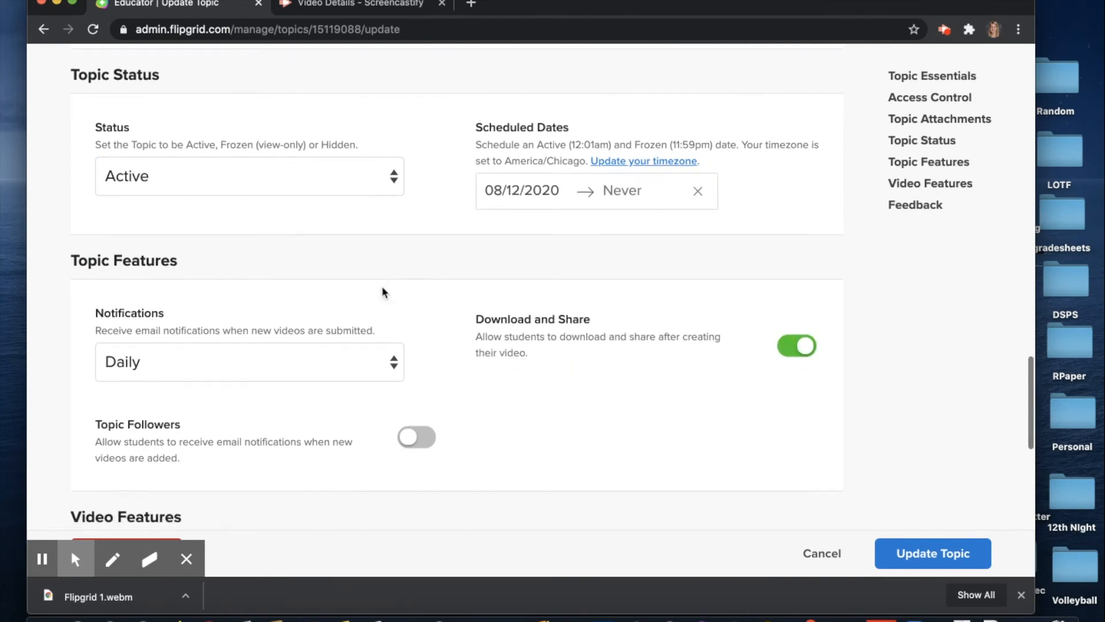
# Leave new-video email notifications set to Daily
pyautogui.click(325, 283)
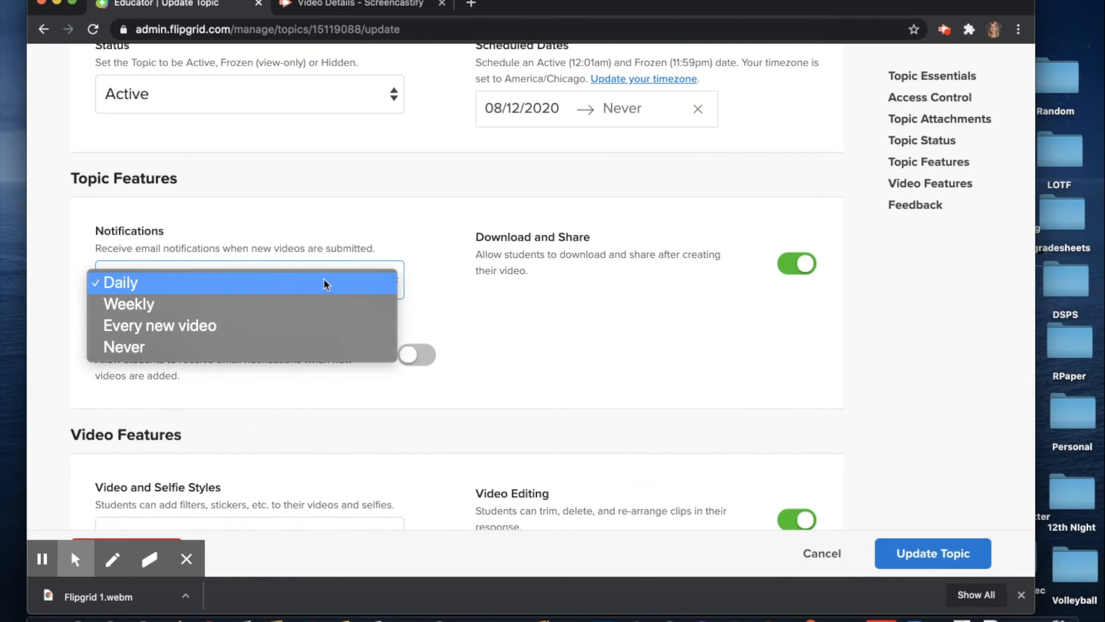
pyautogui.click(325, 284)
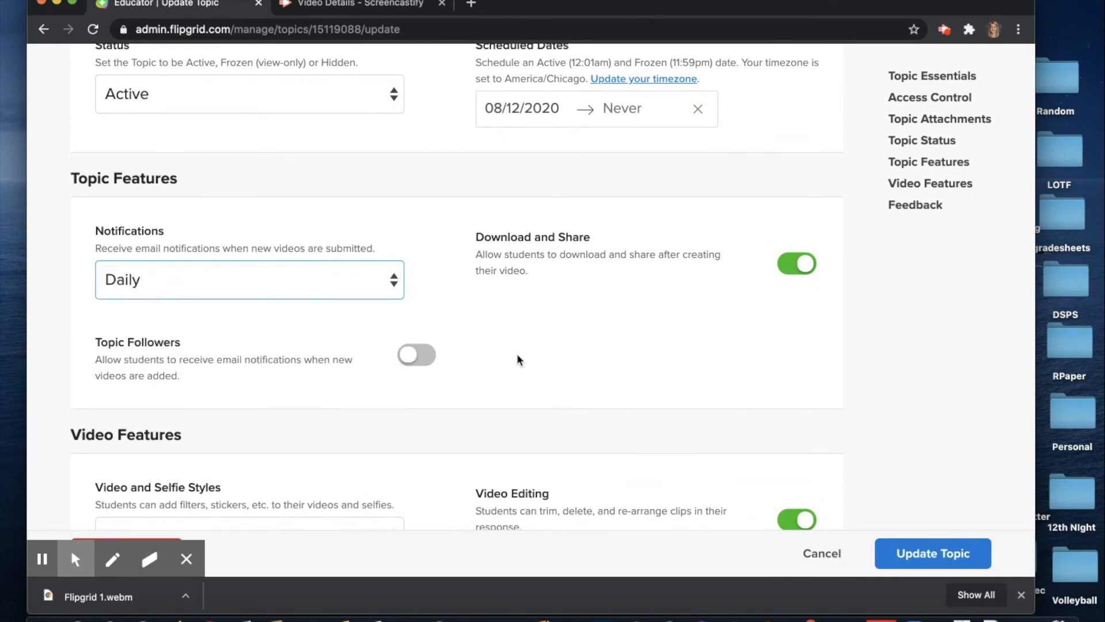
pyautogui.click(227, 283)
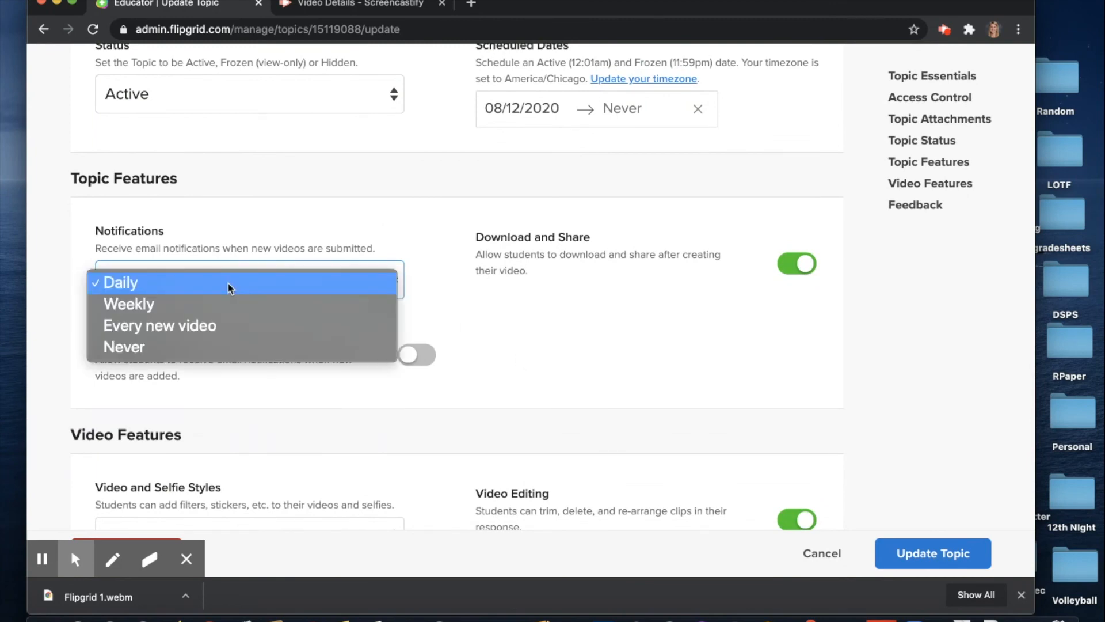
pyautogui.click(517, 344)
pyautogui.scroll(-2, 517, 344)
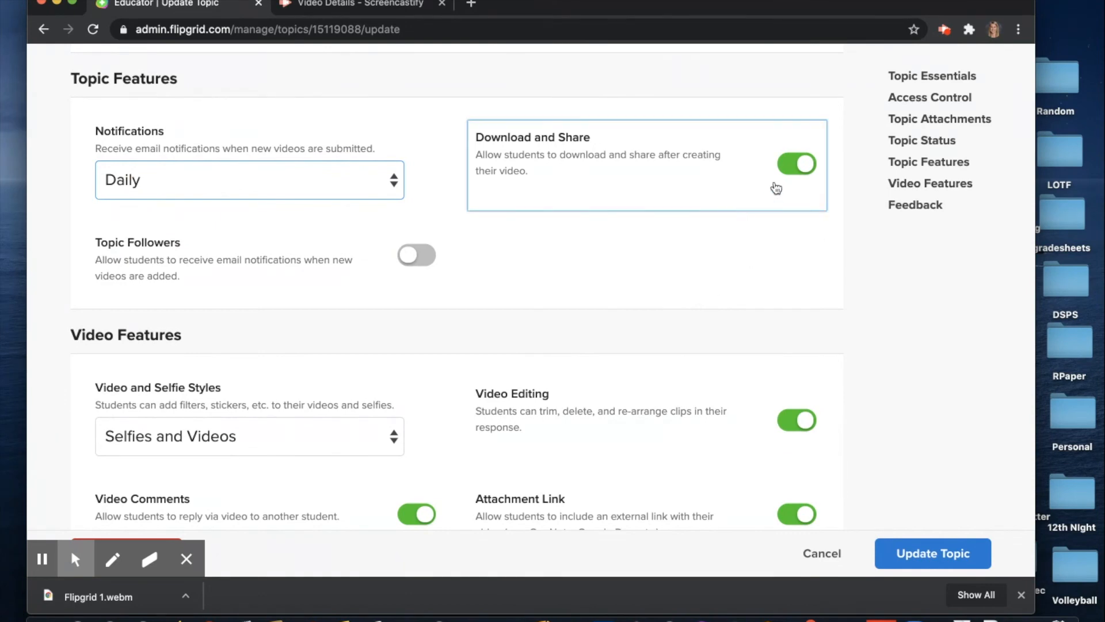
# Turn off Download and Share so students can't download or share topic videos
pyautogui.click(797, 166)
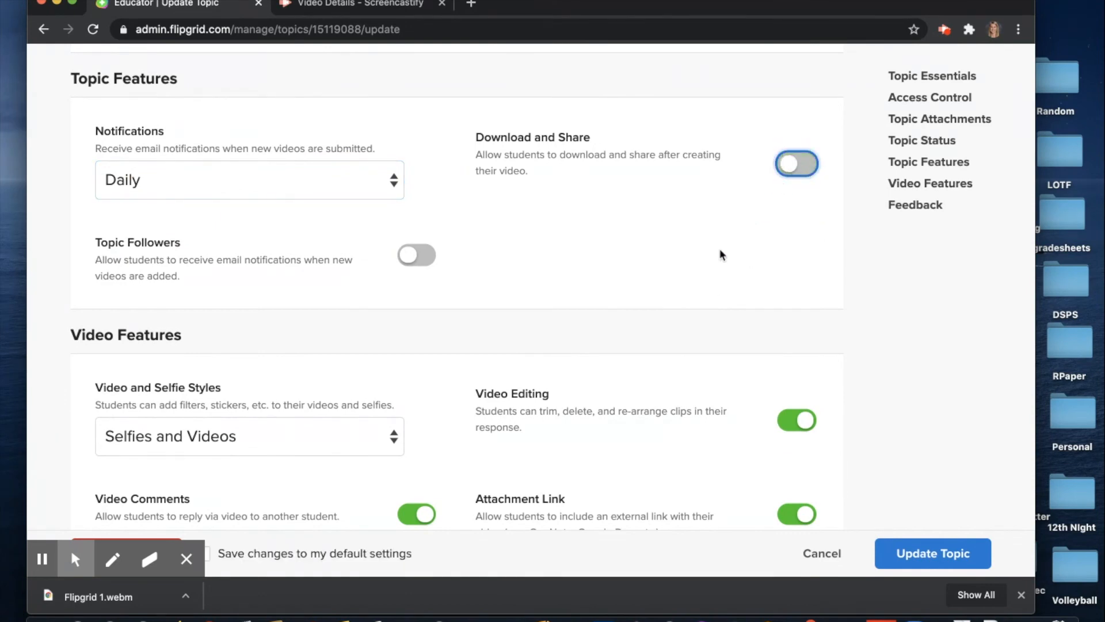
pyautogui.scroll(-1, 721, 255)
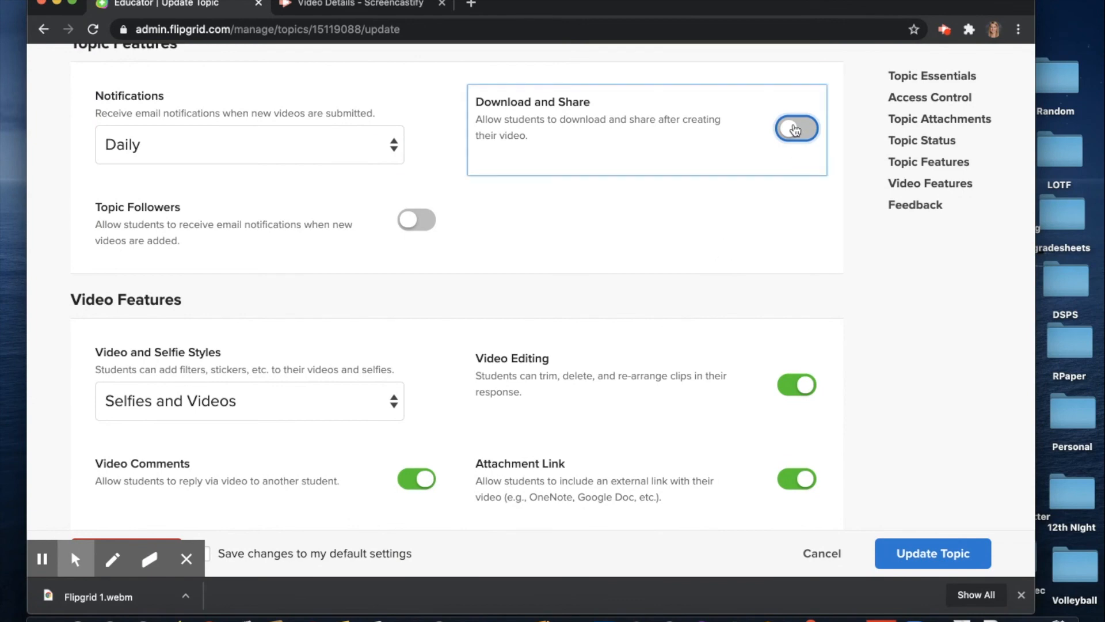
pyautogui.scroll(-4, 718, 238)
pyautogui.scroll(-3, 691, 239)
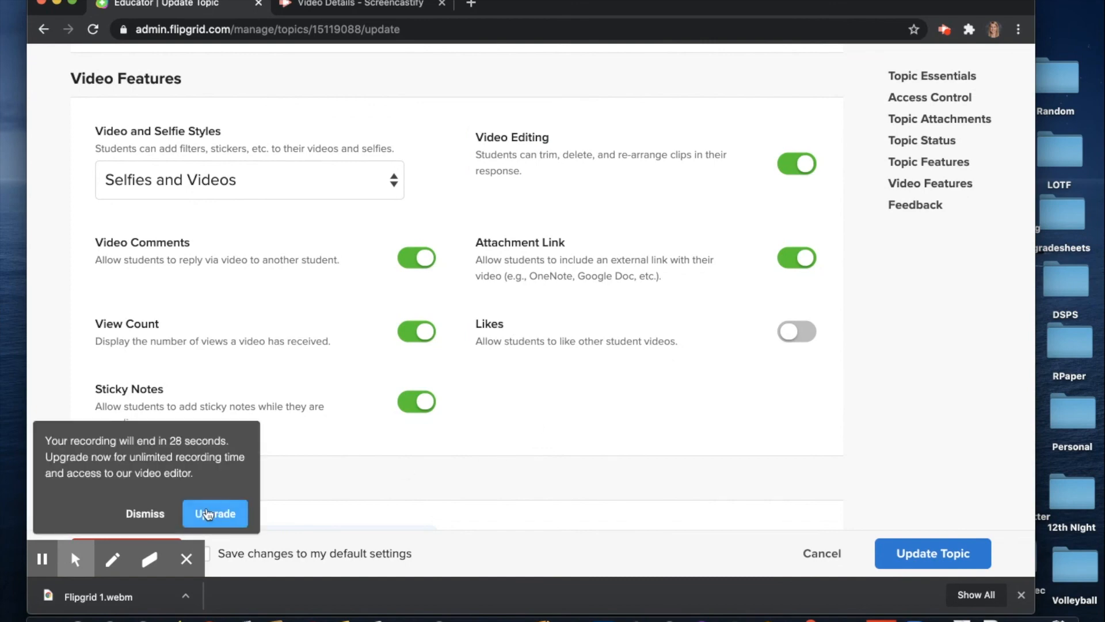
# Switch off Video Comments, View Count and Attachment Link, leaving Video Editing and Sticky Notes on
pyautogui.click(149, 513)
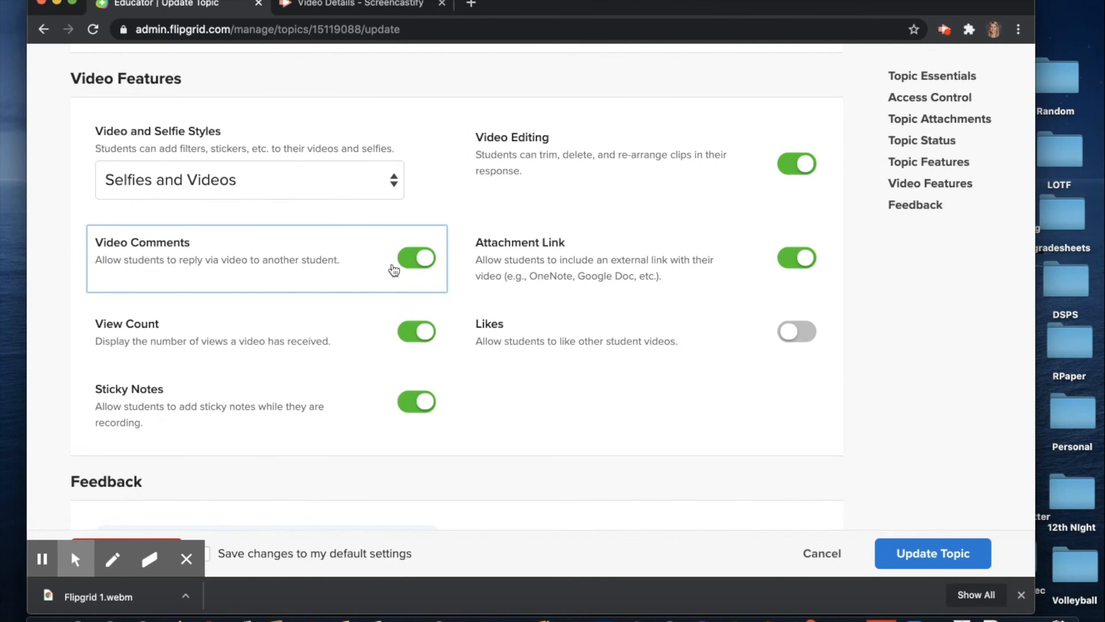
pyautogui.scroll(-1, 422, 353)
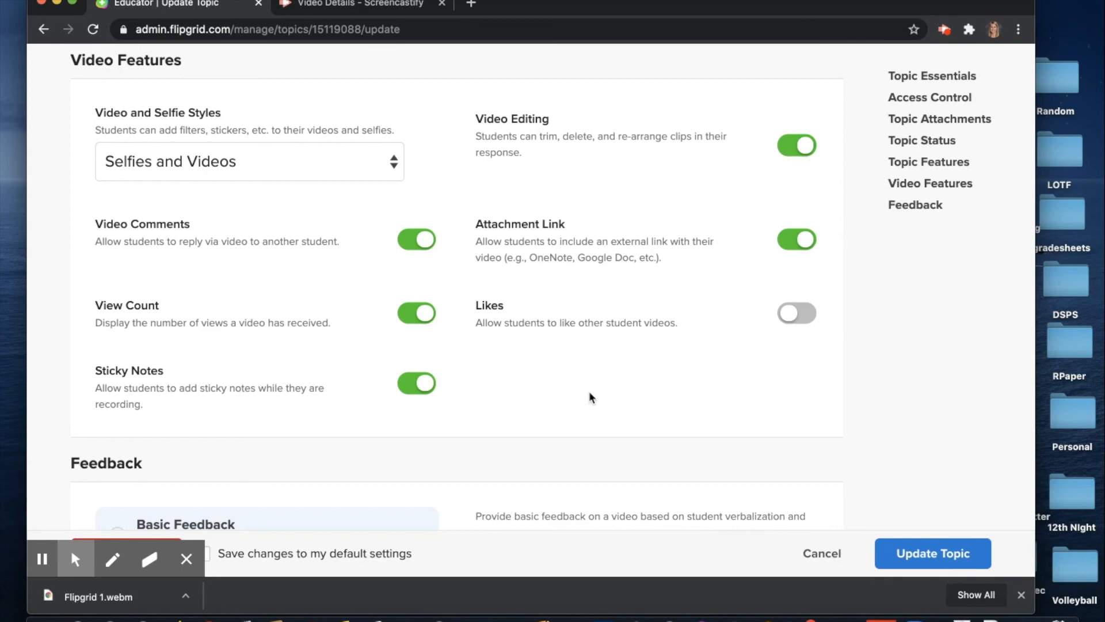
pyautogui.click(420, 240)
pyautogui.click(424, 313)
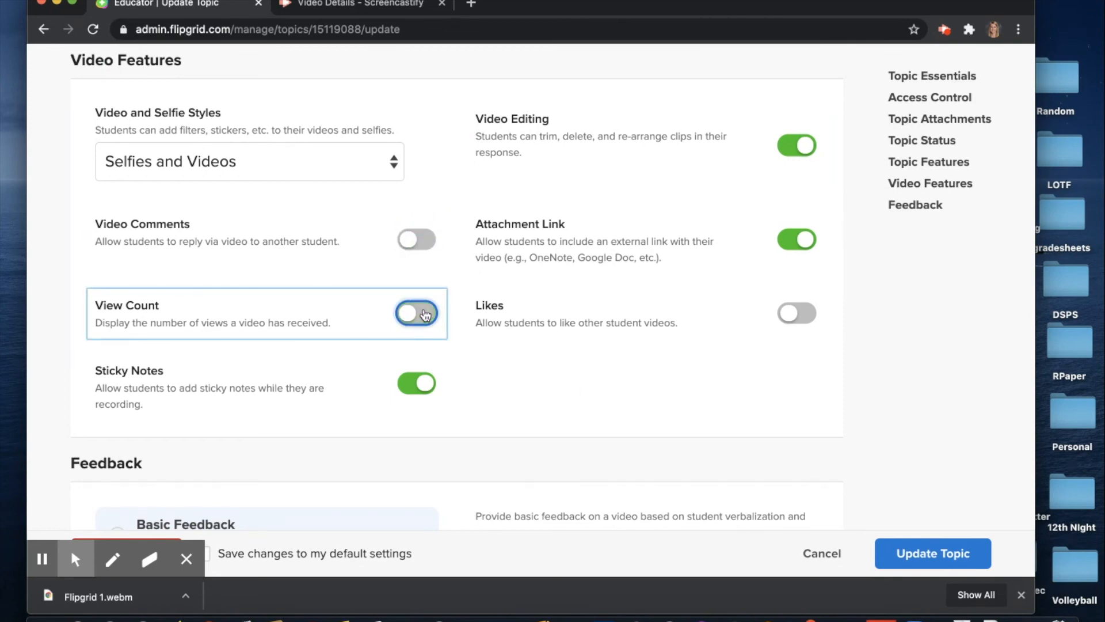
pyautogui.click(797, 240)
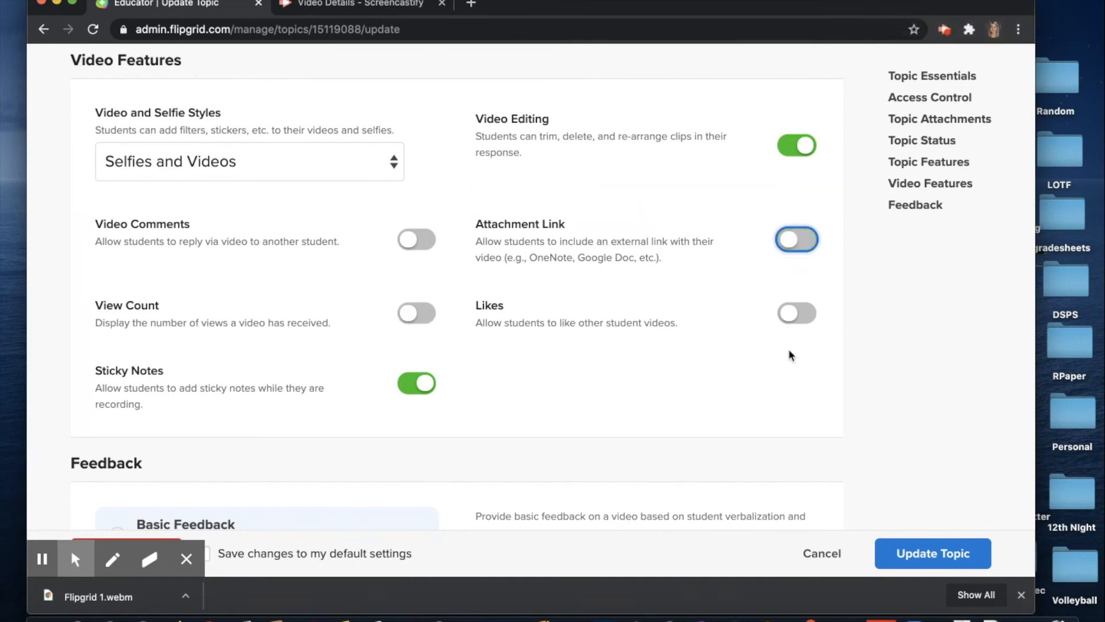
pyautogui.scroll(-5, 763, 381)
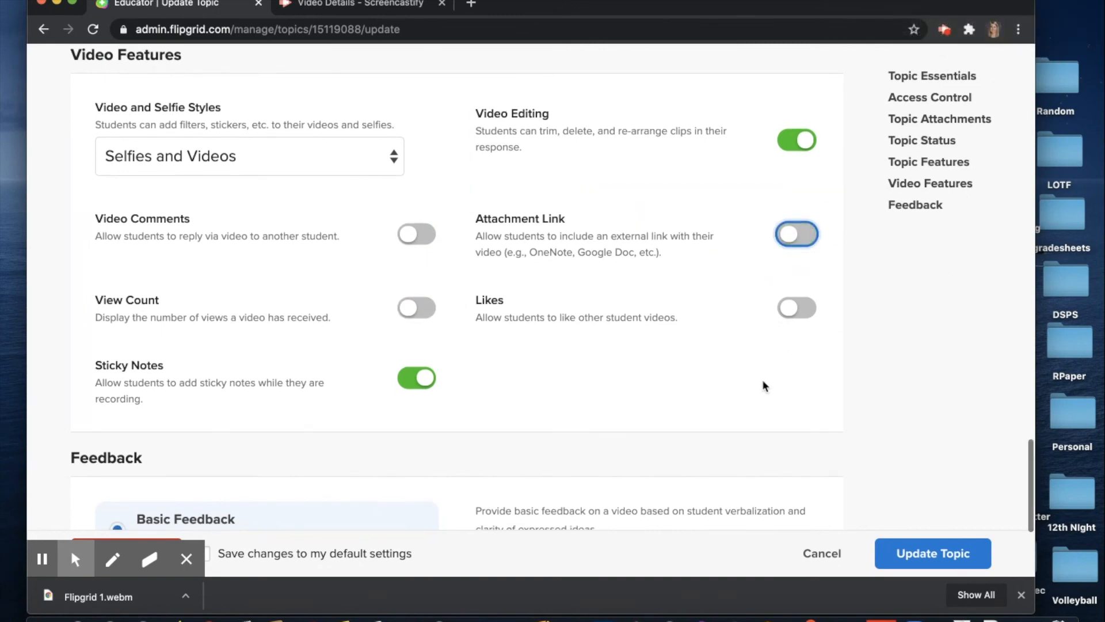
pyautogui.scroll(20, 764, 384)
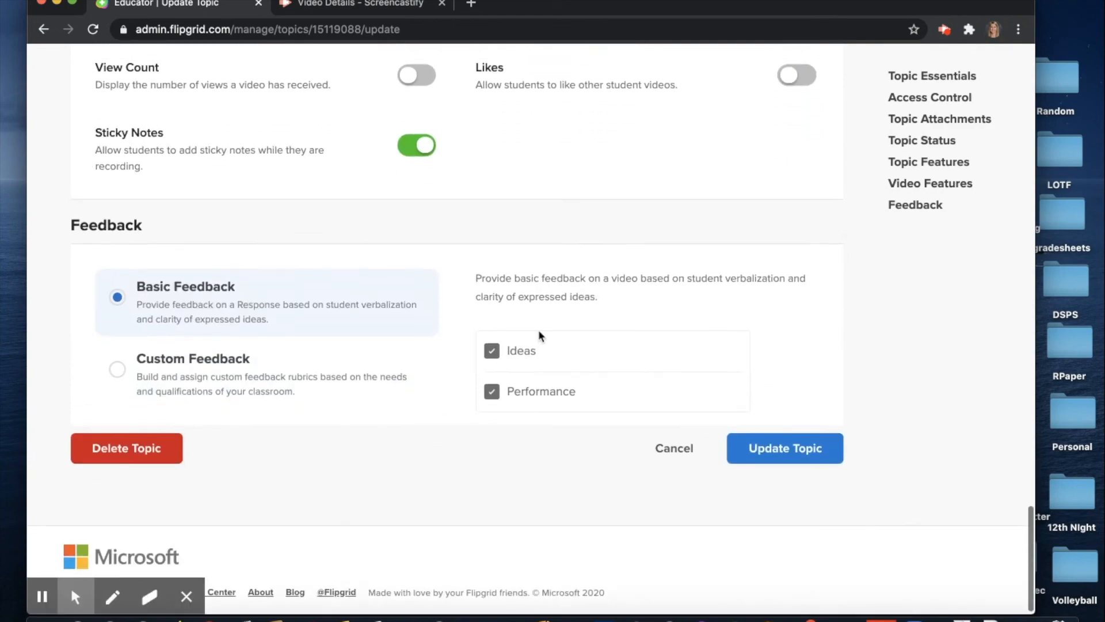
pyautogui.scroll(10, 679, 301)
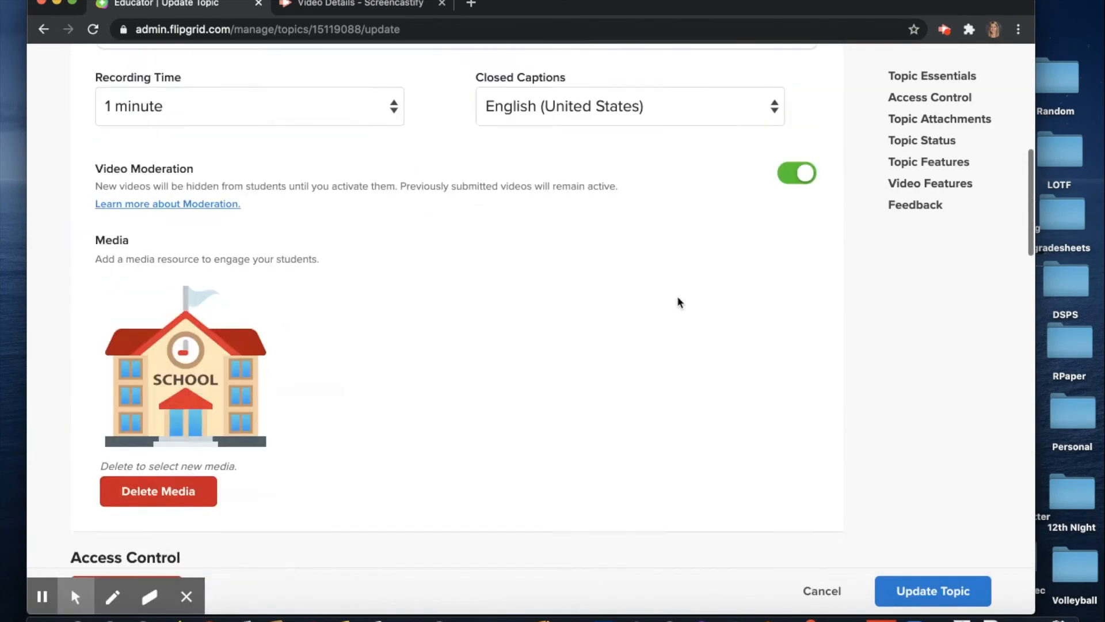
pyautogui.scroll(-15, 679, 302)
# Save the topic with Update Topic, check its Actions and Share options, then return to Groups
pyautogui.click(908, 595)
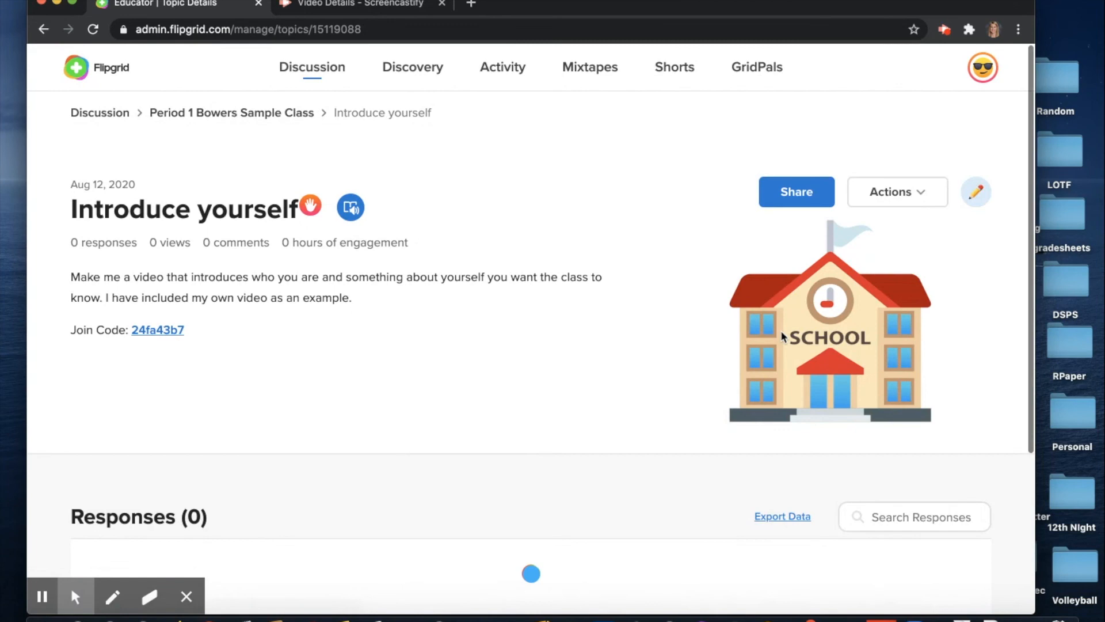
pyautogui.click(906, 191)
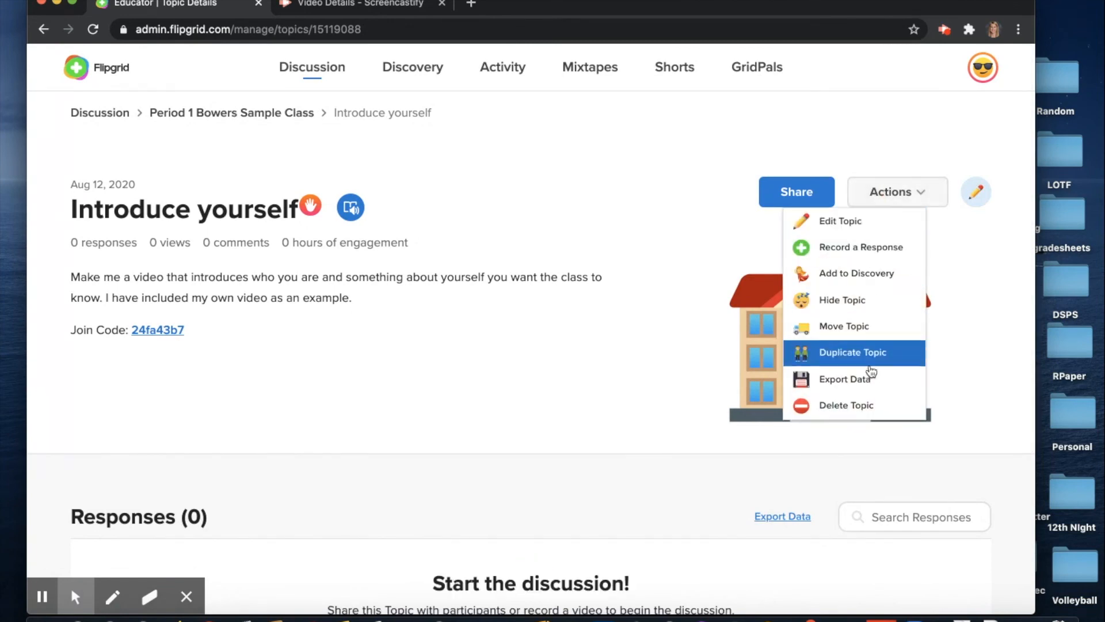
pyautogui.click(703, 222)
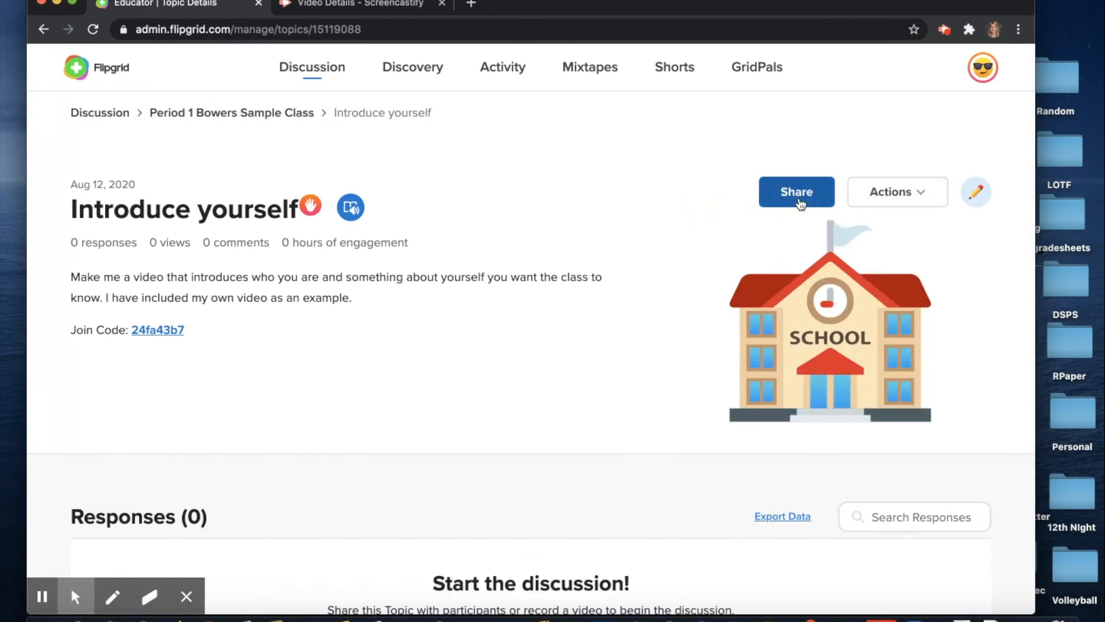
pyautogui.click(799, 201)
pyautogui.click(750, 136)
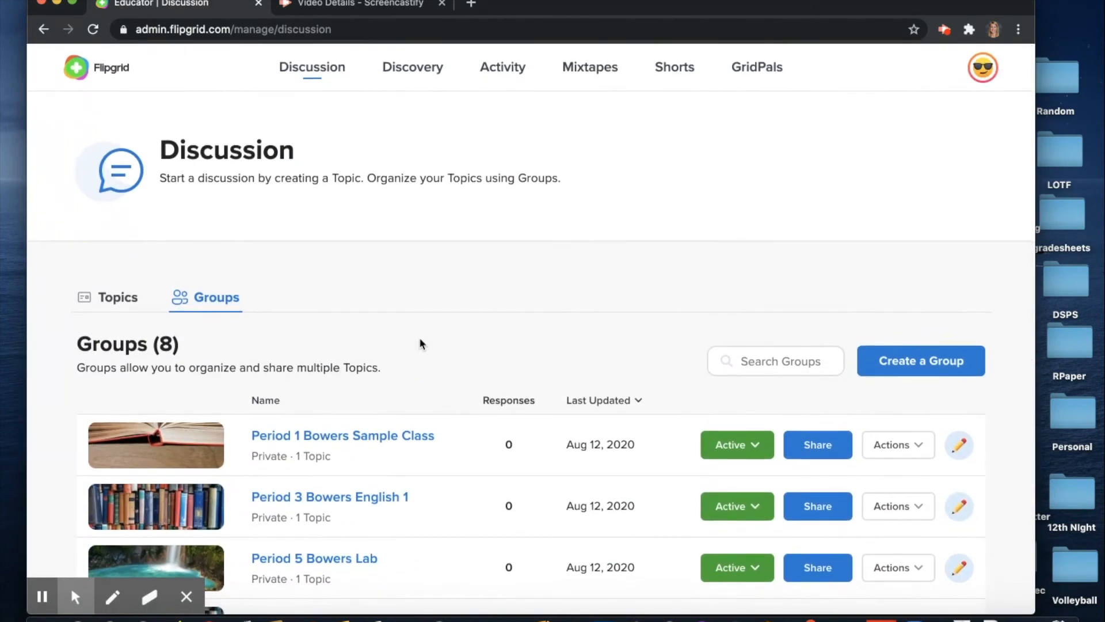